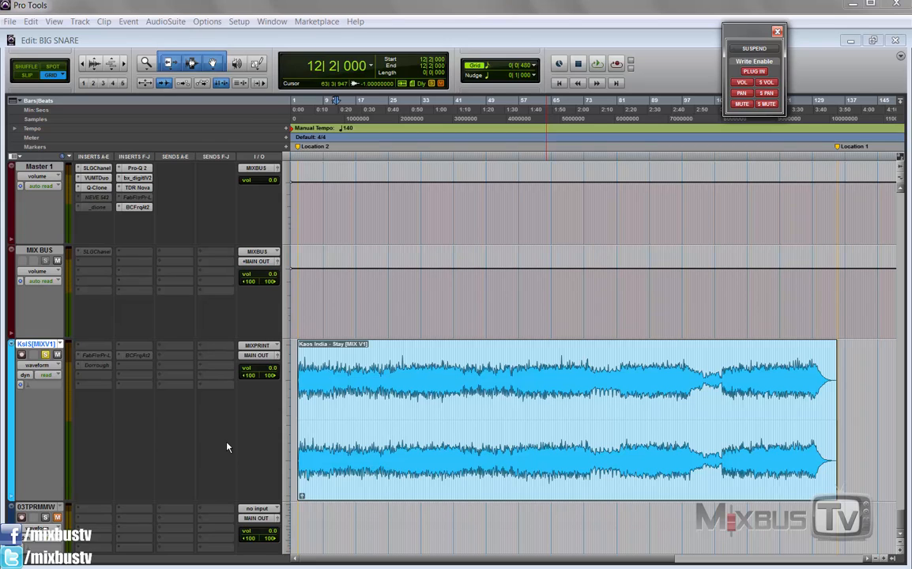
Play the MIX V1 print, and look through the session's tracks down to the kick and snare sum tracks.
key("space")
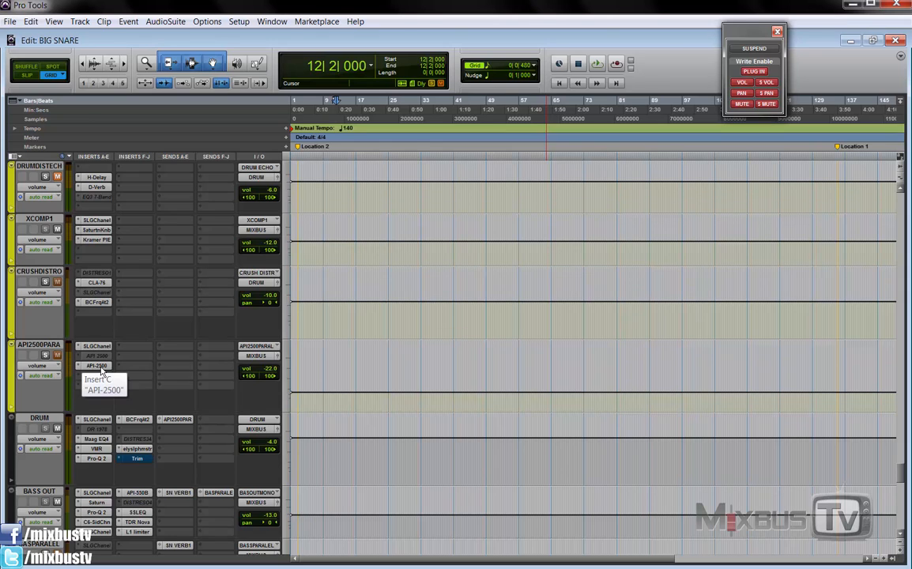
scroll(100, 371, "down", 1)
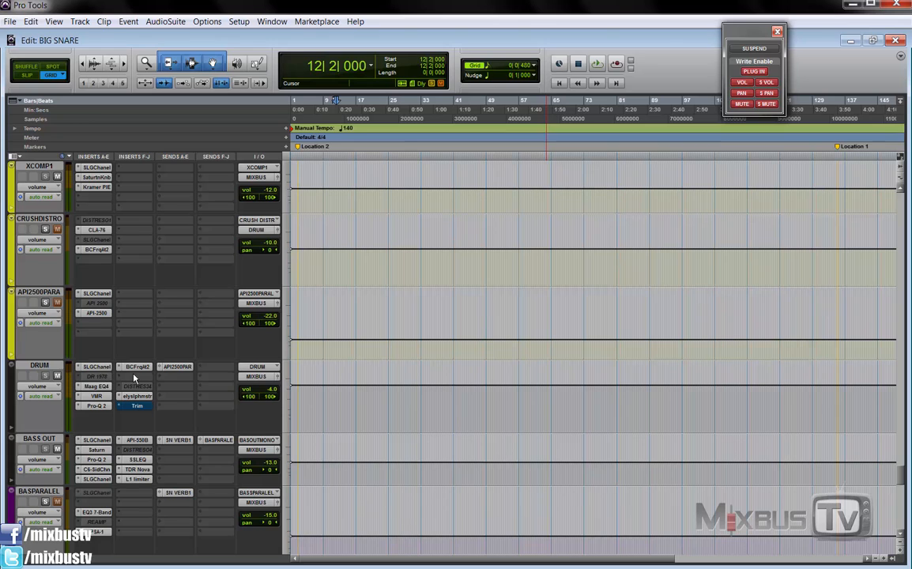
scroll(135, 376, "up", 8)
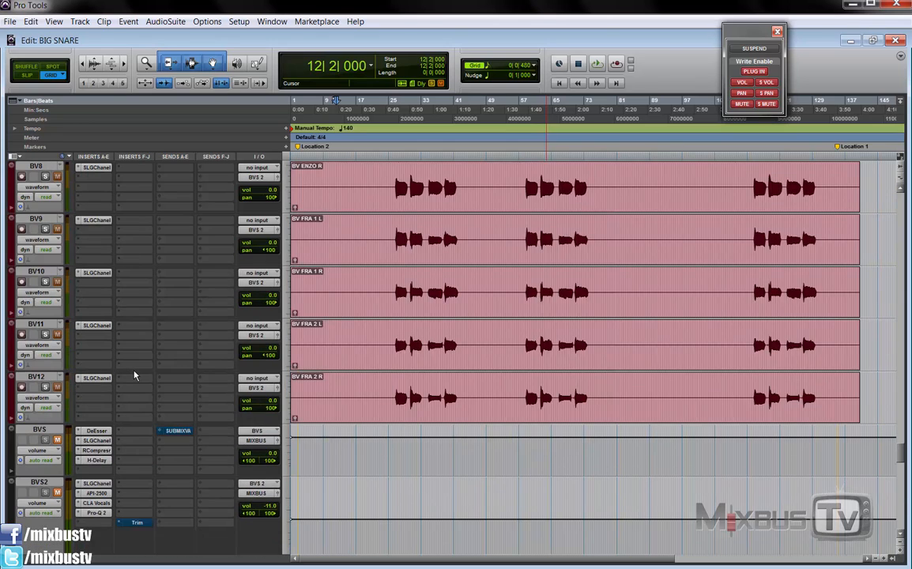
scroll(135, 376, "up", 15)
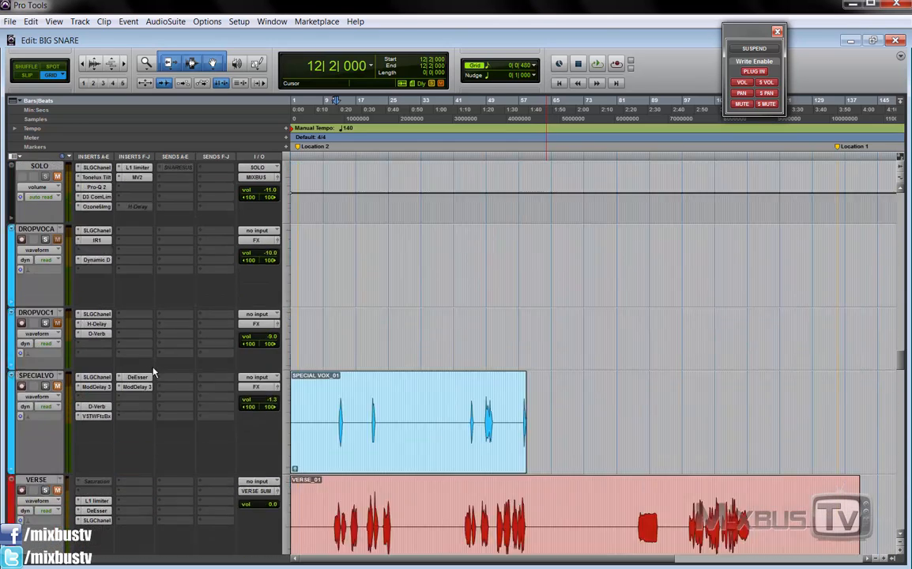
scroll(163, 371, "up", 10)
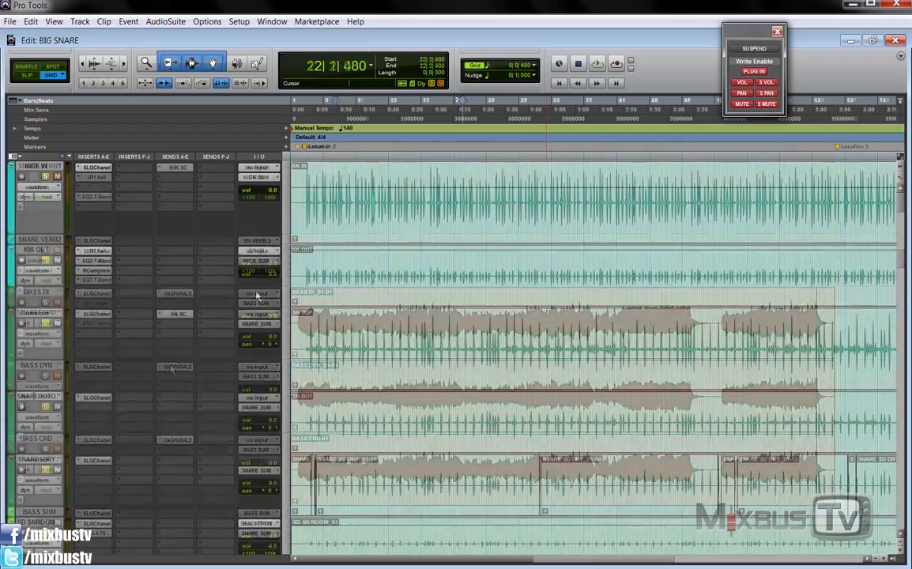
scroll(256, 297, "down", 8)
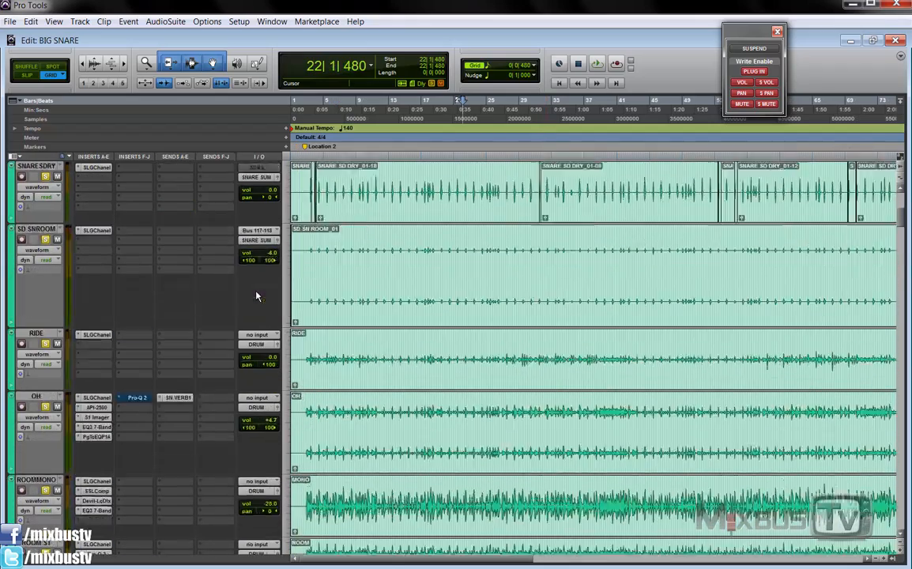
scroll(257, 295, "down", 3)
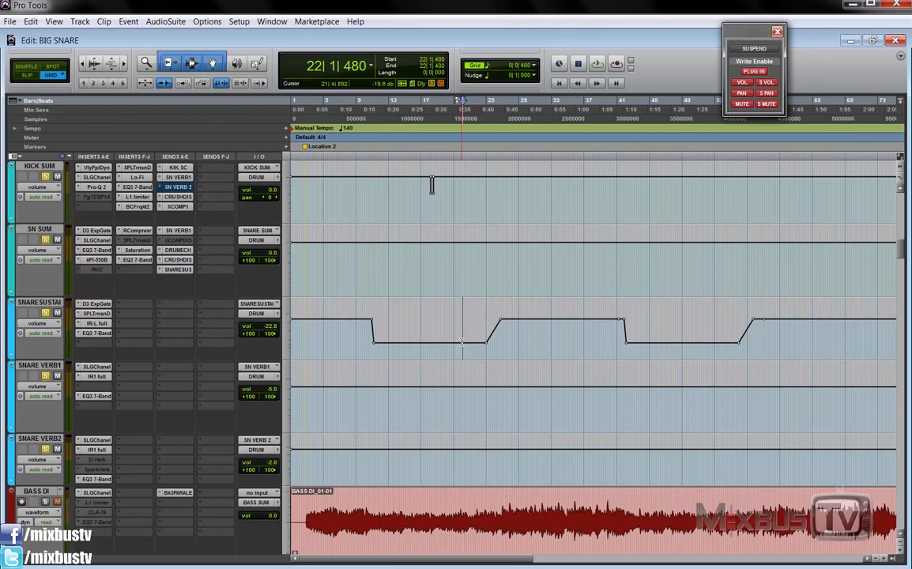
Audition the SNARESUSTAI volume automation from about bar 21 to bar 30, and select that track.
left_click_drag(456, 341, 533, 344)
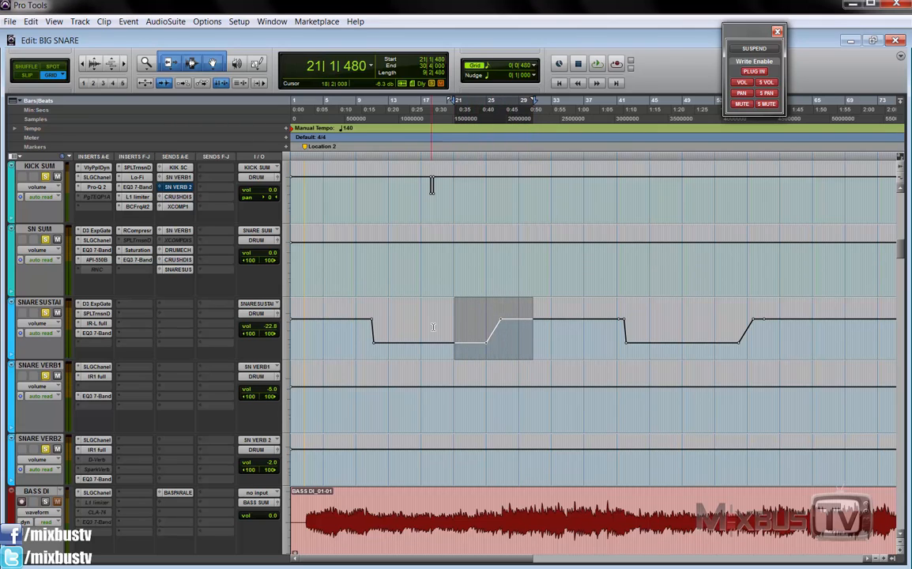
key("space")
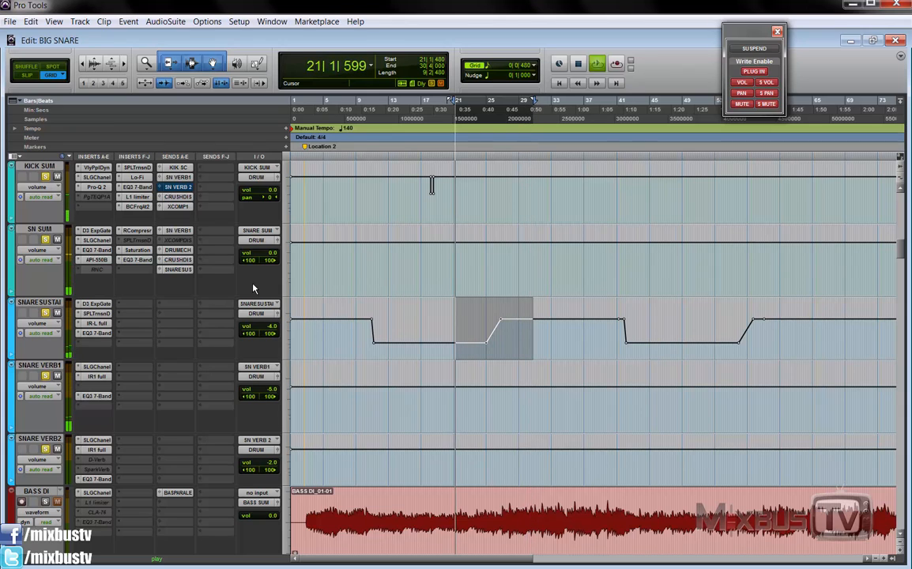
key("space")
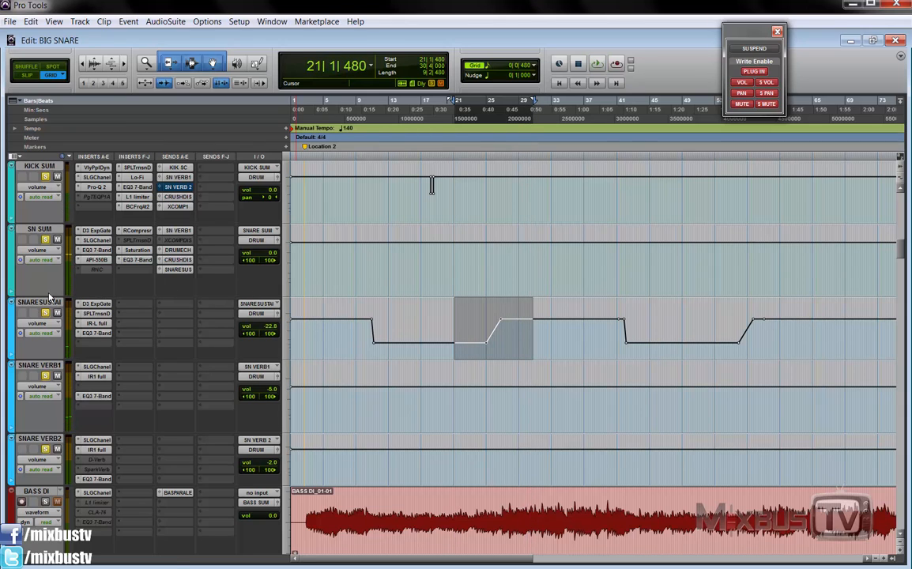
left_click(45, 302)
scroll(180, 296, "up", 2)
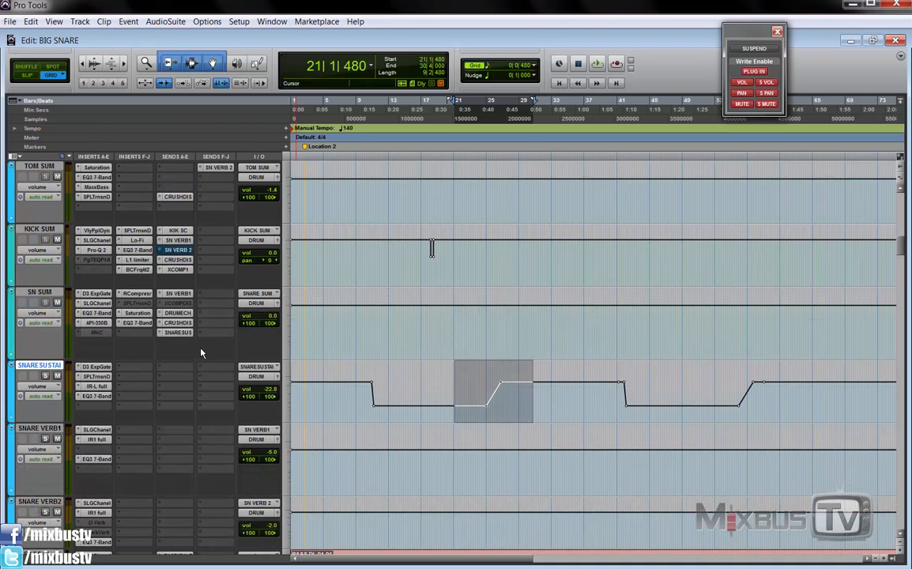
Select about bar 15 to bar 41 of the SN TOP clip and play it with its track soloed.
scroll(199, 353, "up", 5)
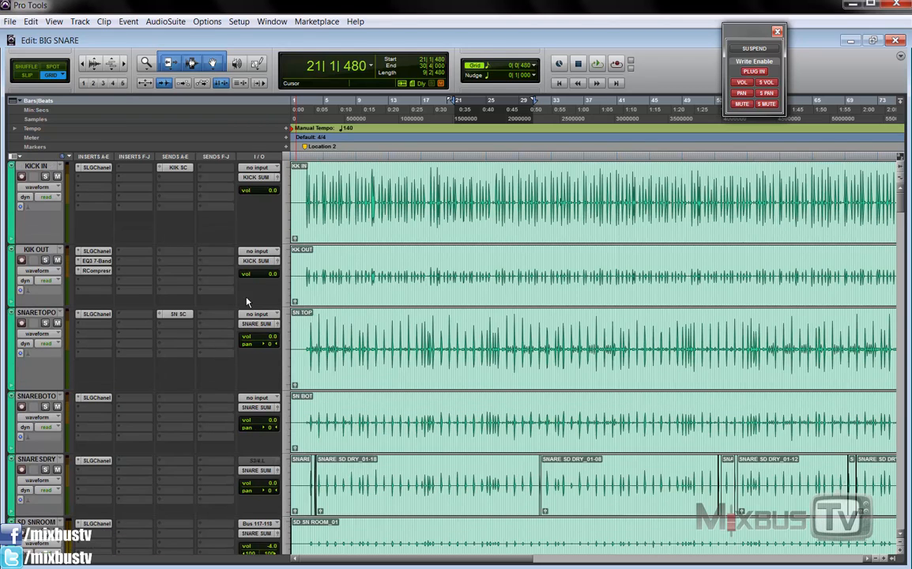
key("r")
scroll(254, 295, "down", 1)
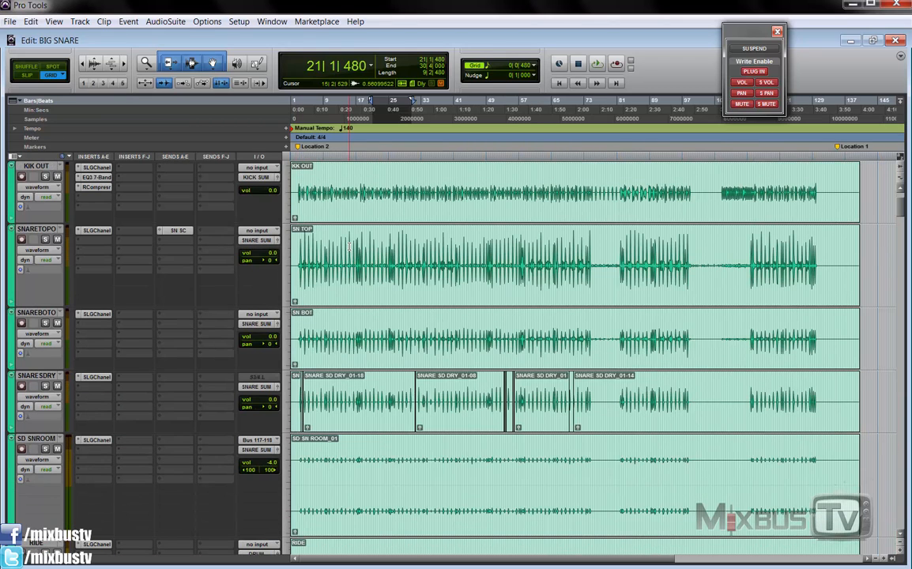
left_click_drag(349, 247, 456, 253)
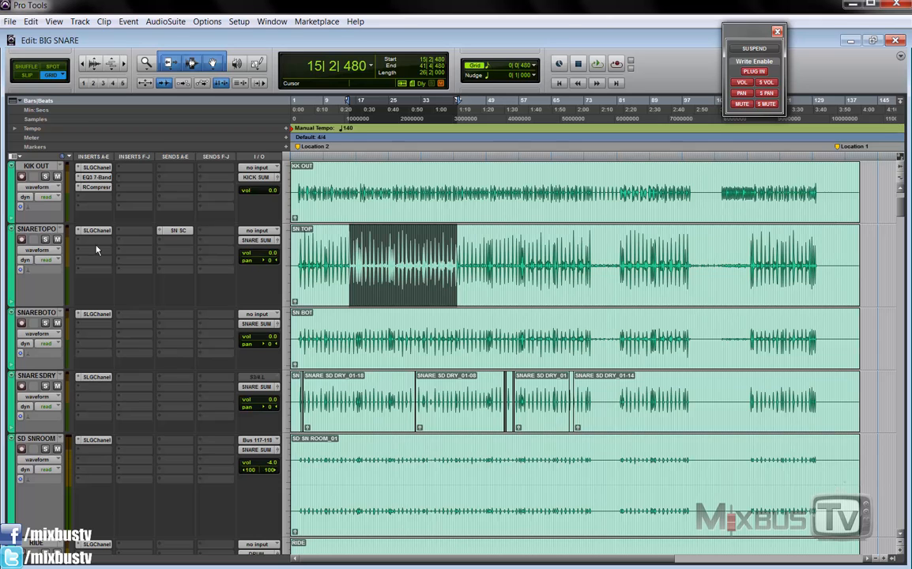
left_click(45, 239)
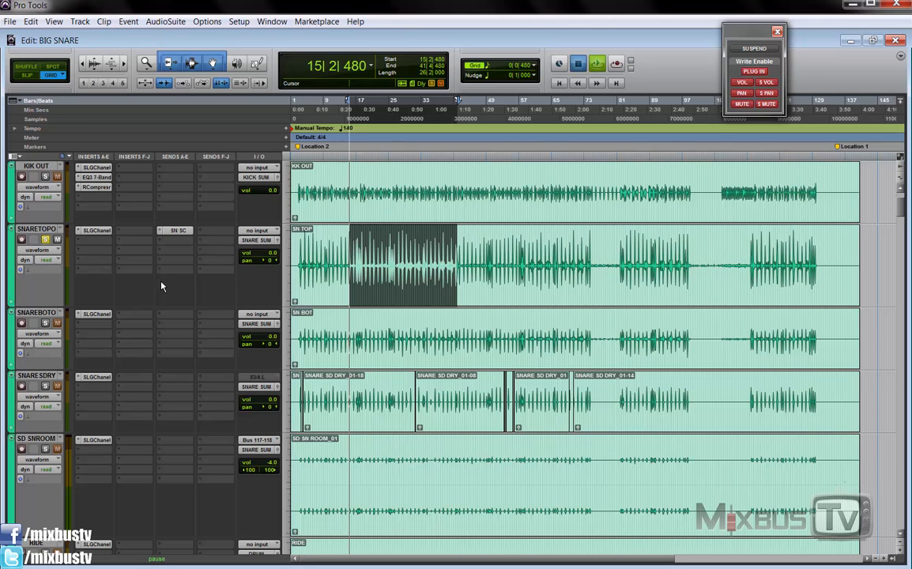
key("space")
key("t")
key("t")
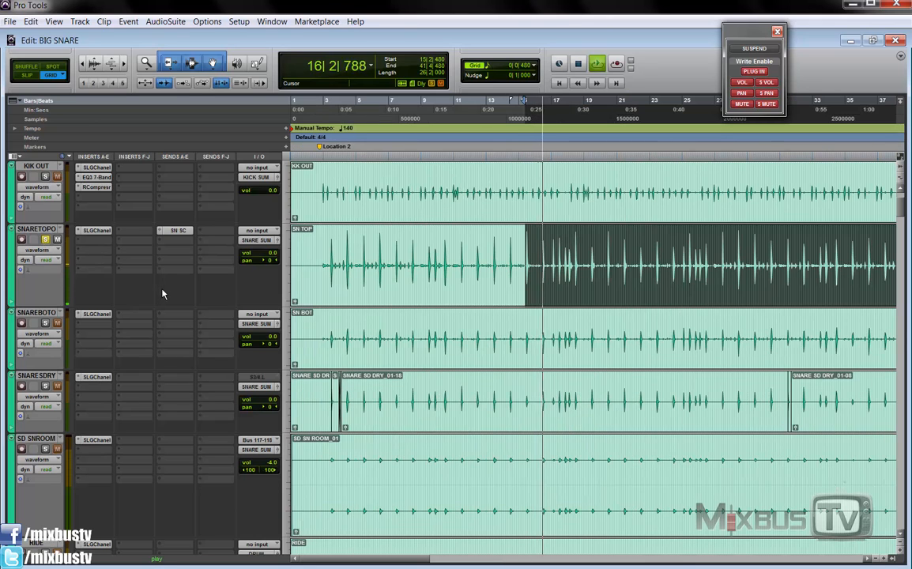
Add the snare bottom, SNARESDRY and SD SNROOM tracks to the solo and stop playback.
left_click(45, 323)
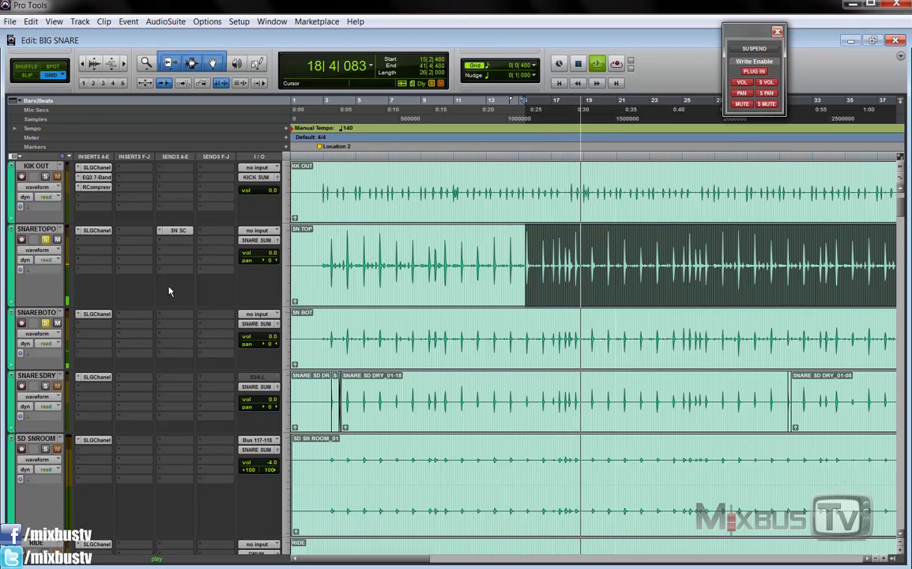
left_click(47, 386)
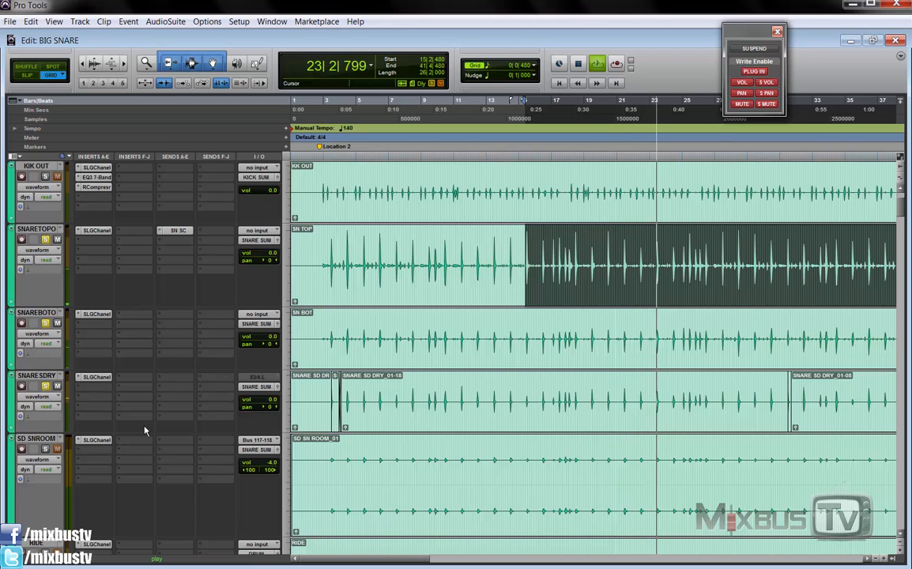
scroll(144, 431, "down", 2)
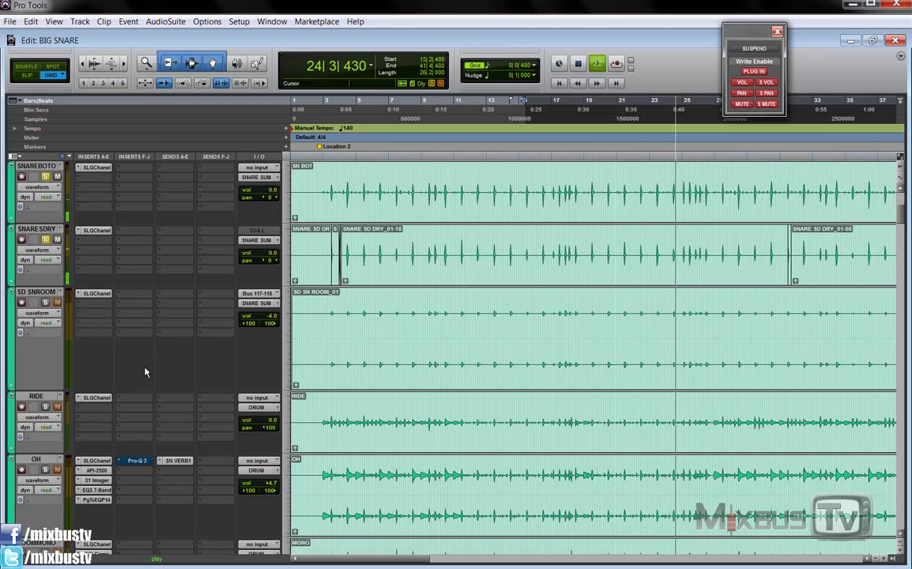
key("space")
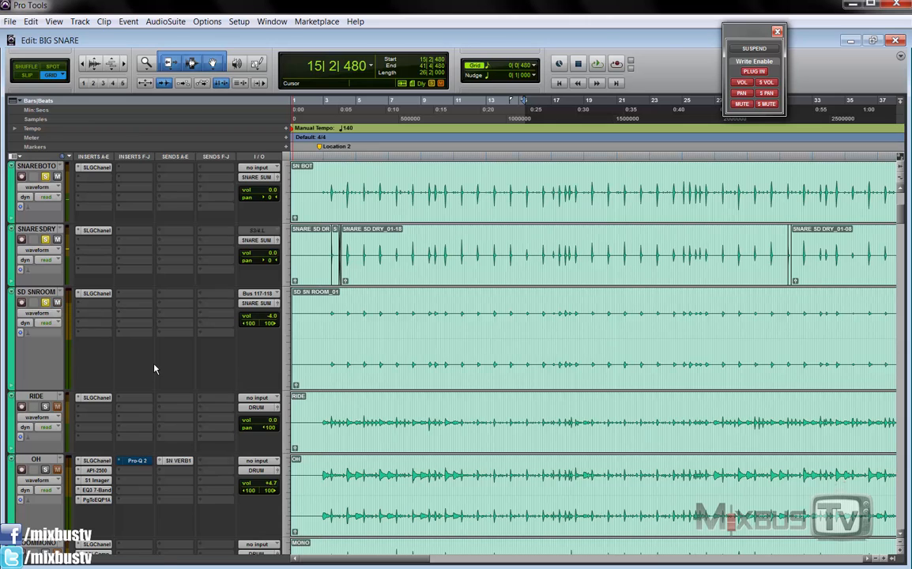
Play the soloed source snare tracks together from bar 15 and review them down to the drum sum tracks.
key("space")
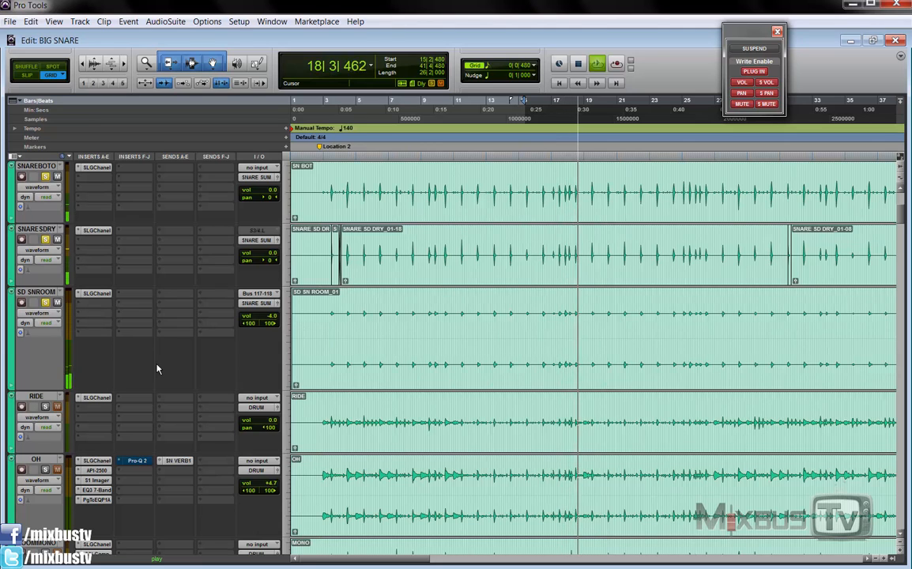
scroll(157, 368, "up", 2)
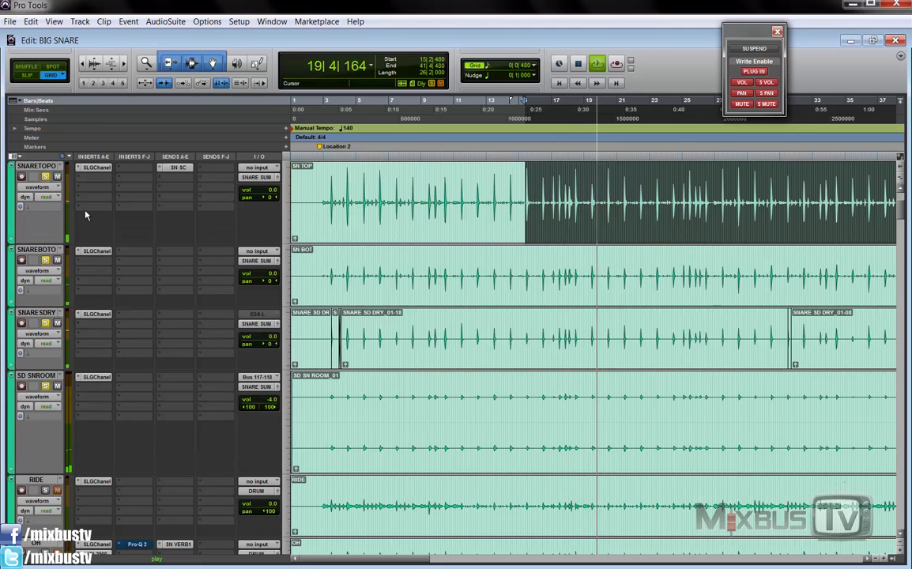
scroll(147, 399, "down", 3)
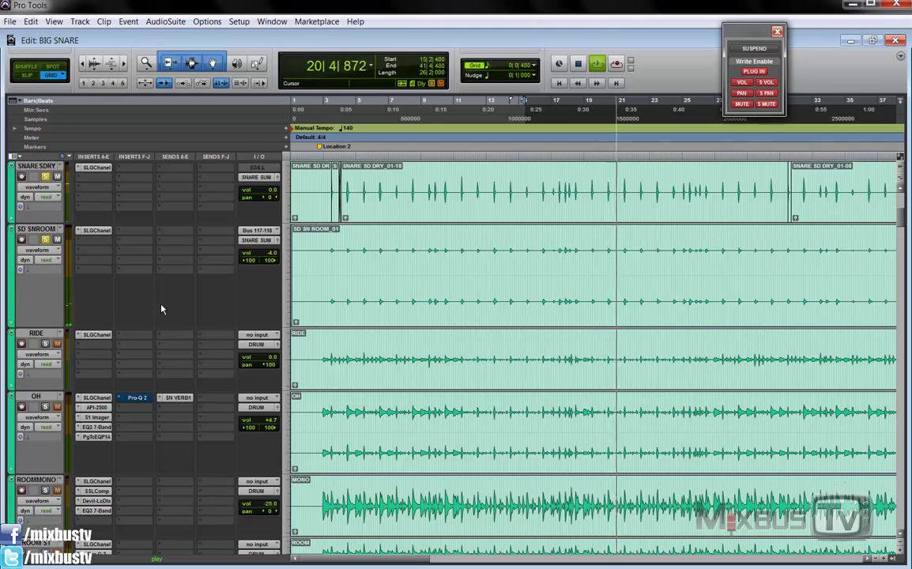
scroll(162, 304, "down", 2)
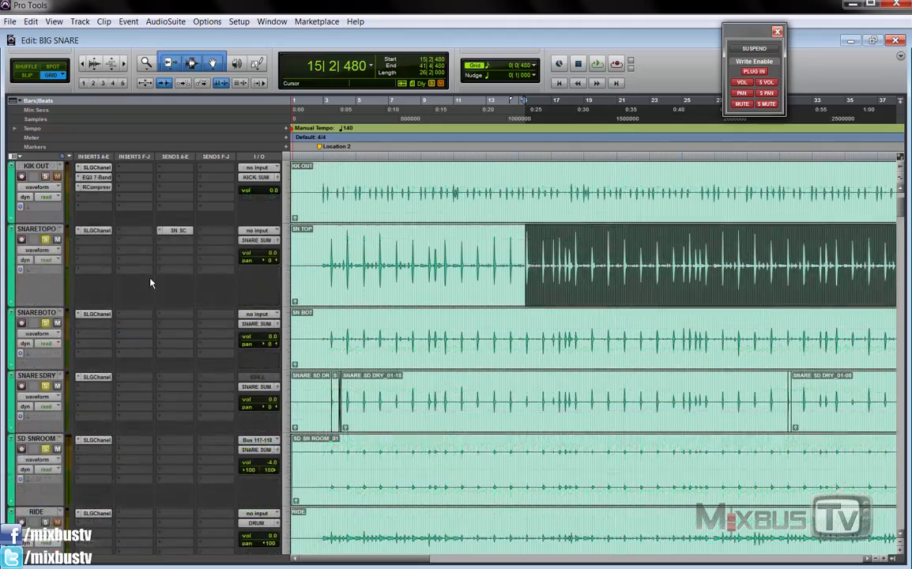
scroll(146, 280, "down", 10)
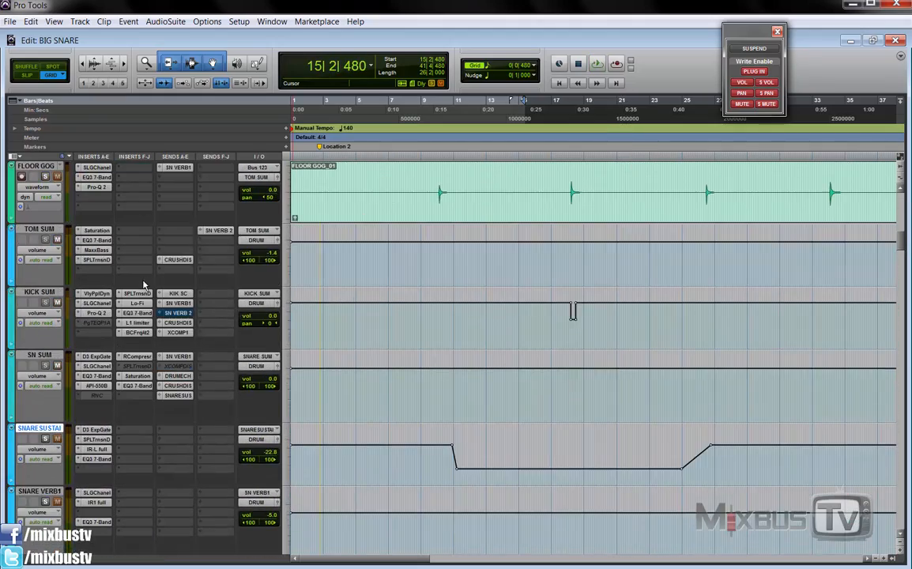
Select the SN SUM track and play the summed snare from bar 15.
left_click(45, 355)
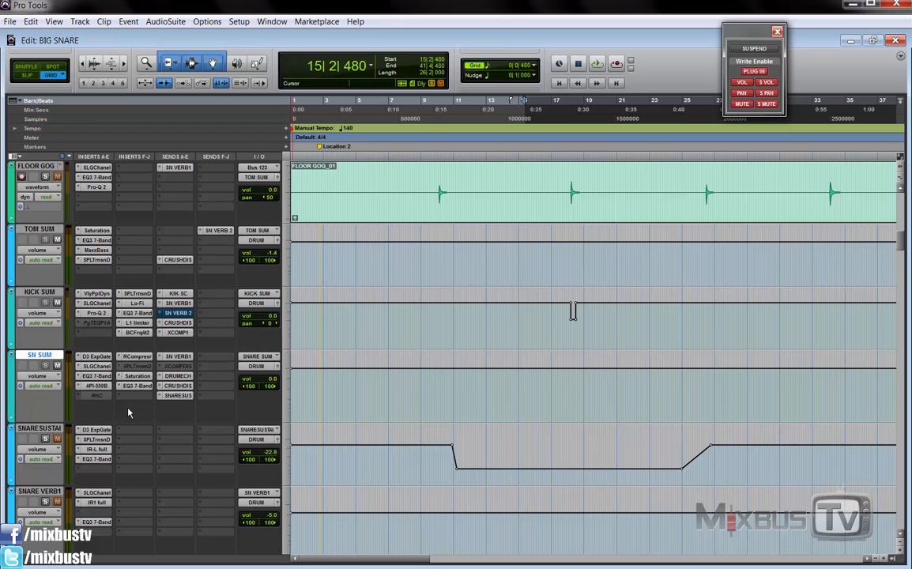
key("space")
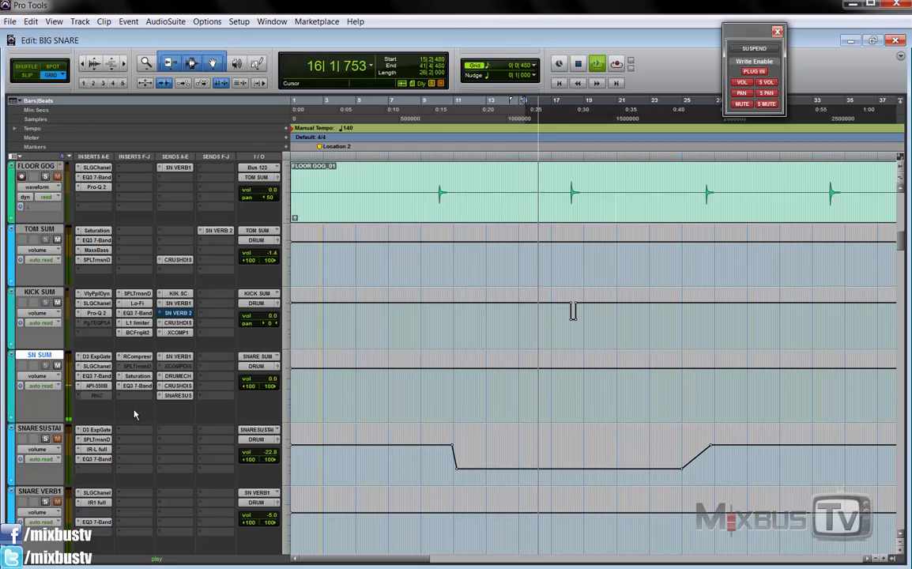
scroll(135, 411, "down", 2)
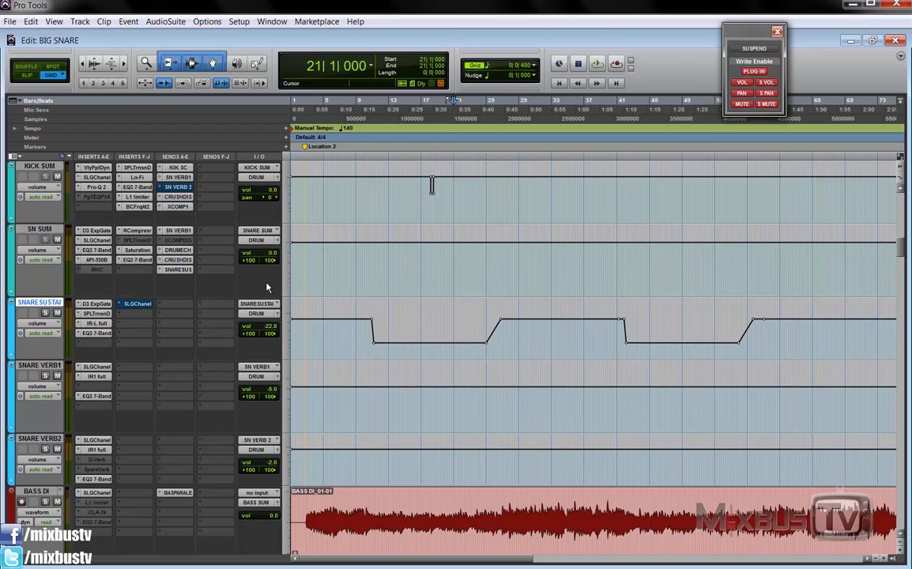
Select the SN SUM track and check its SNARESUS send.
left_click(53, 230)
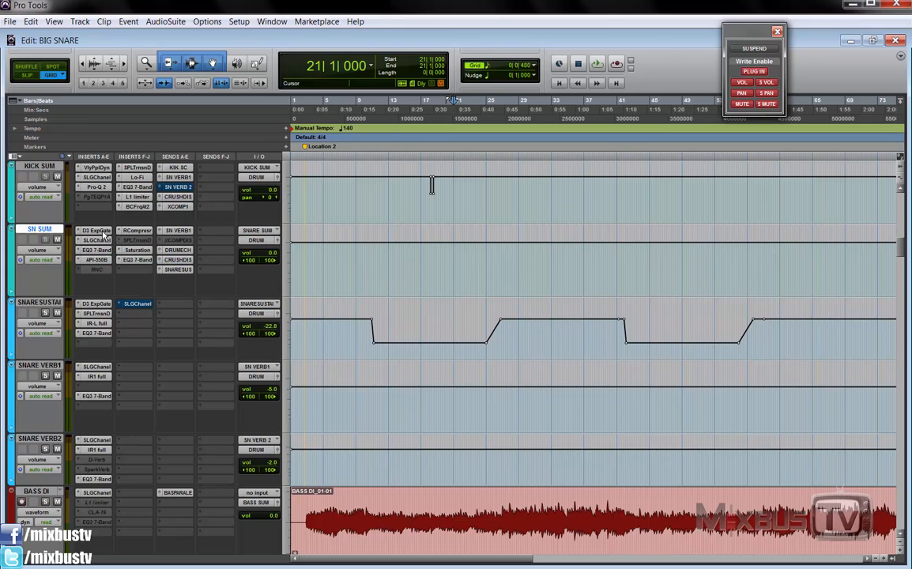
left_click(178, 269)
left_click(179, 271)
Solo the SNARESUSTAI track and select its volume automation from about bar 37 to bar 46.
left_click(45, 313)
left_click_drag(507, 338, 651, 332)
left_click(593, 332)
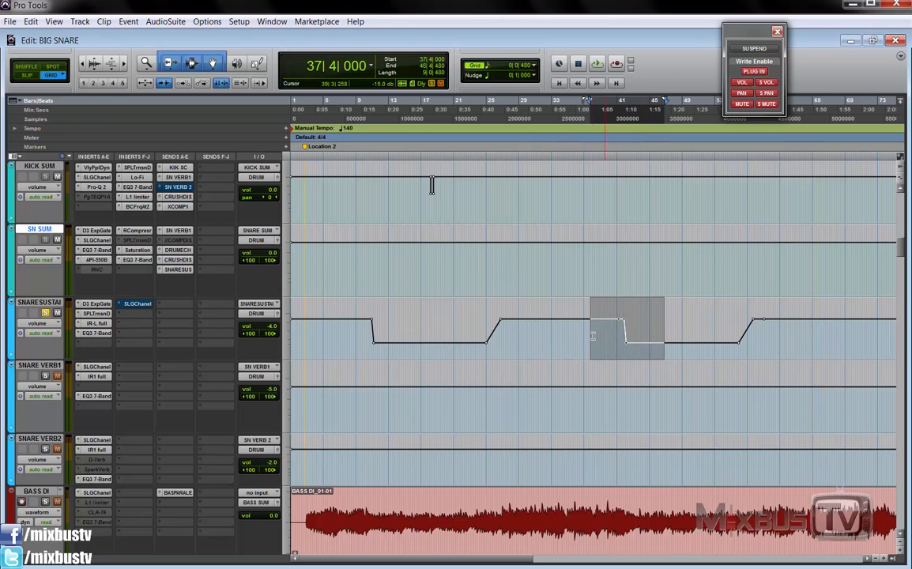
left_click(592, 336)
left_click_drag(592, 335, 662, 338)
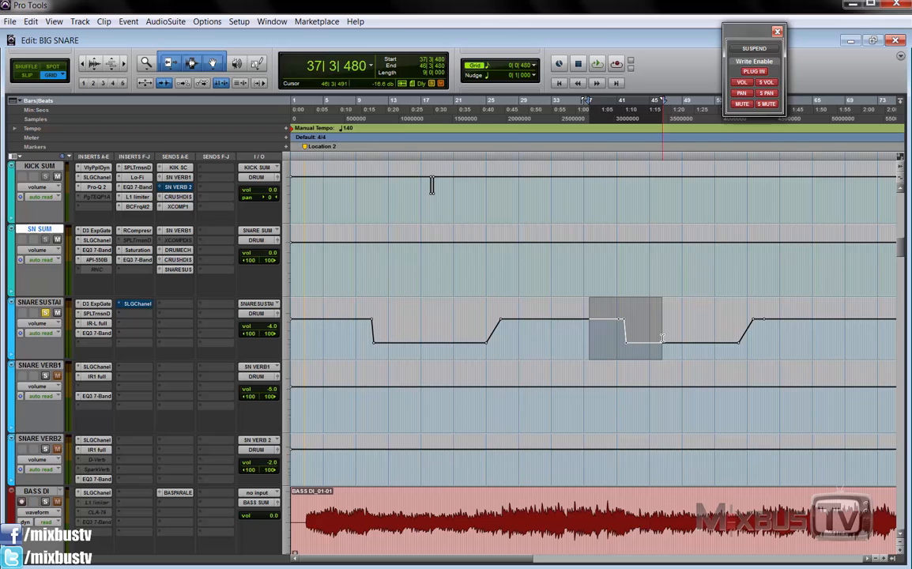
Compare the SNARESUSTAI track with its SLGChannel insert active and bypassed, playing from about bar 34 to bar 46.
right_click(147, 313)
left_click(158, 308)
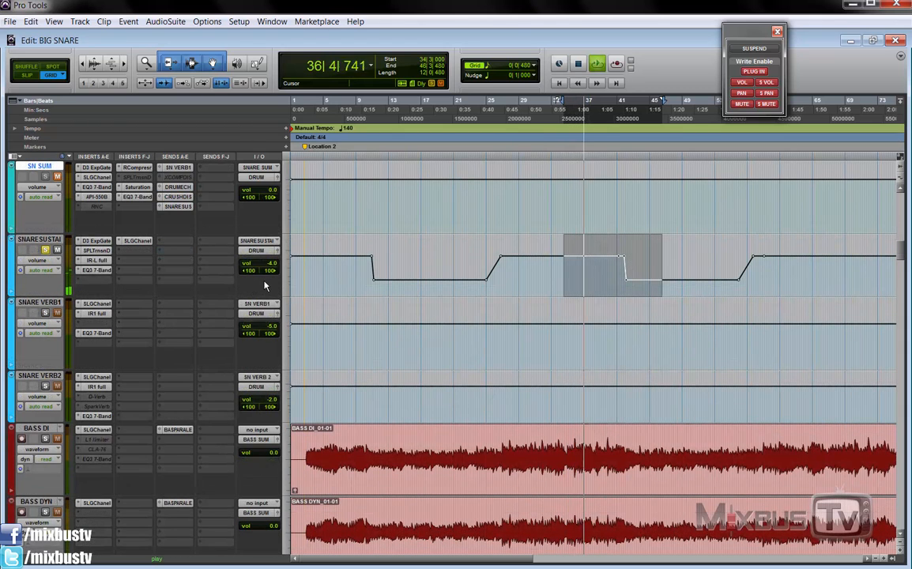
scroll(265, 286, "up", 2)
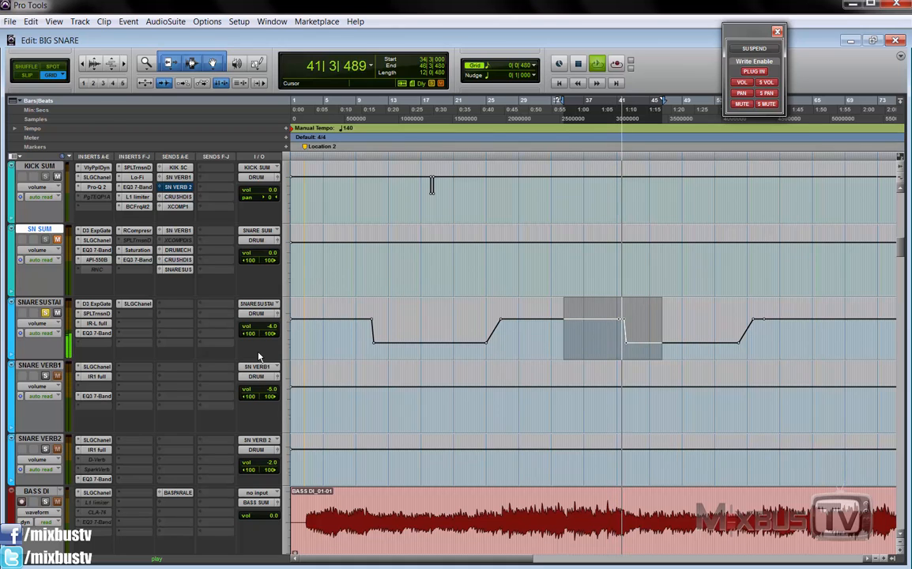
key("space")
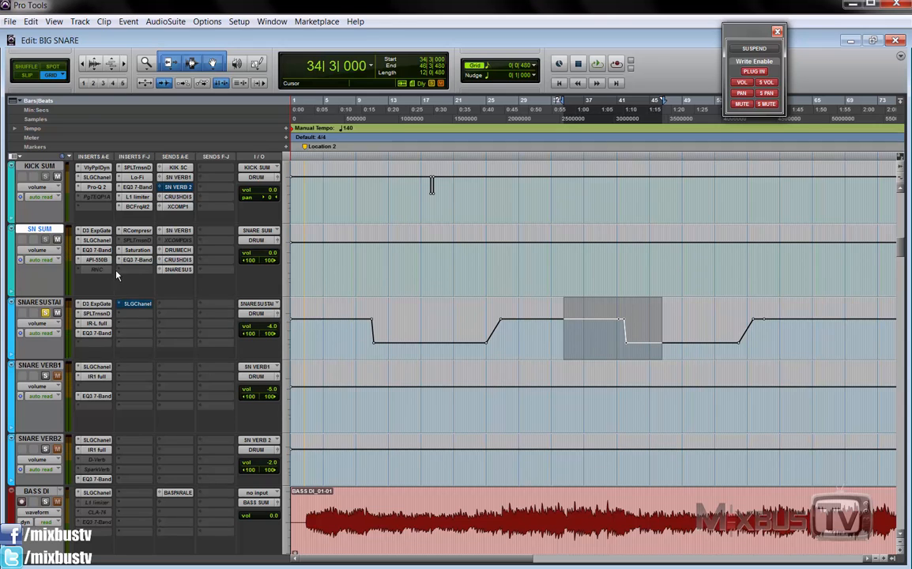
key("space")
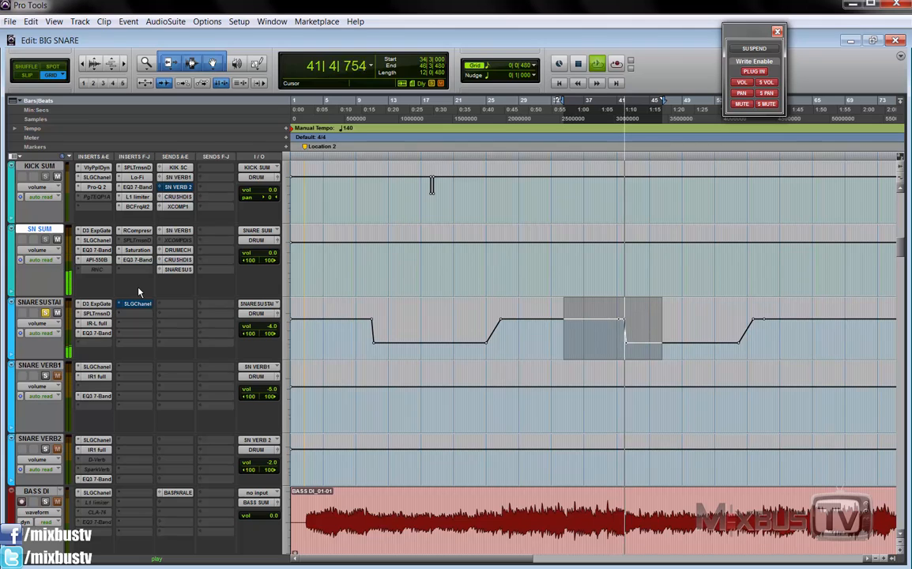
Open the SNARESUSTAI track's expander/gate and bypass its Transient Designer, IR-L and EQ3 7-Band inserts.
key("space")
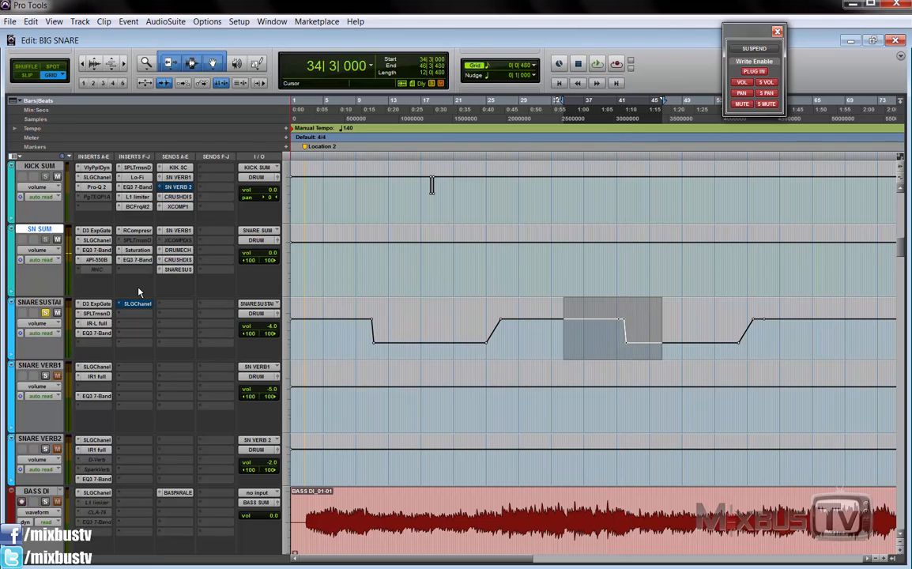
left_click(95, 304)
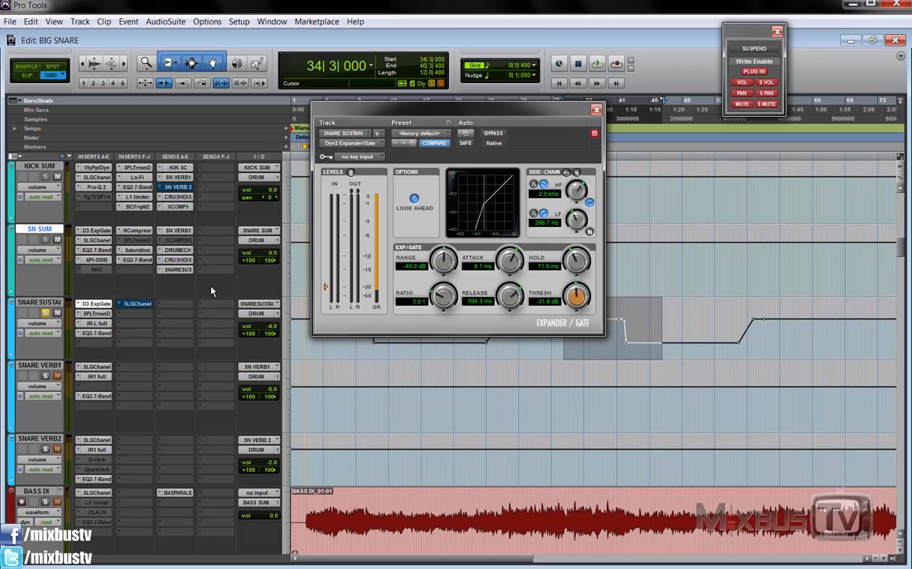
left_click(109, 314, "ctrl")
left_click(107, 324, "ctrl")
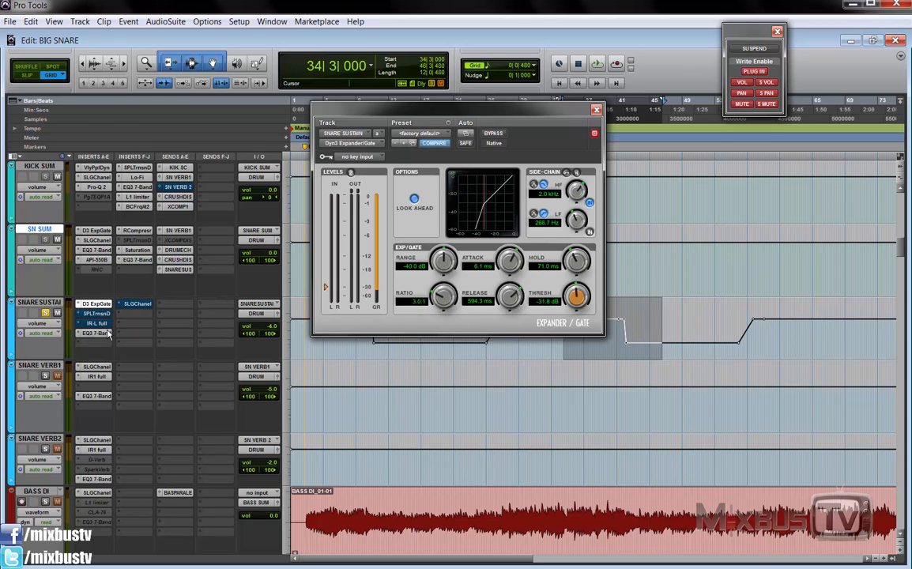
left_click(109, 333, "ctrl")
Mute the SN SUM track and play the SNARESUSTAI track from bar 34 with only its expander/gate active.
left_click(44, 232)
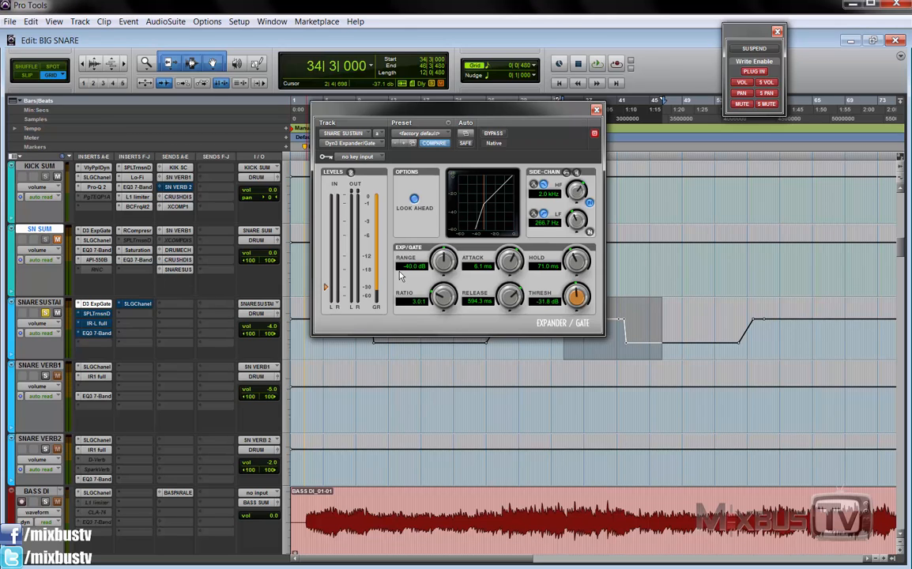
key("space")
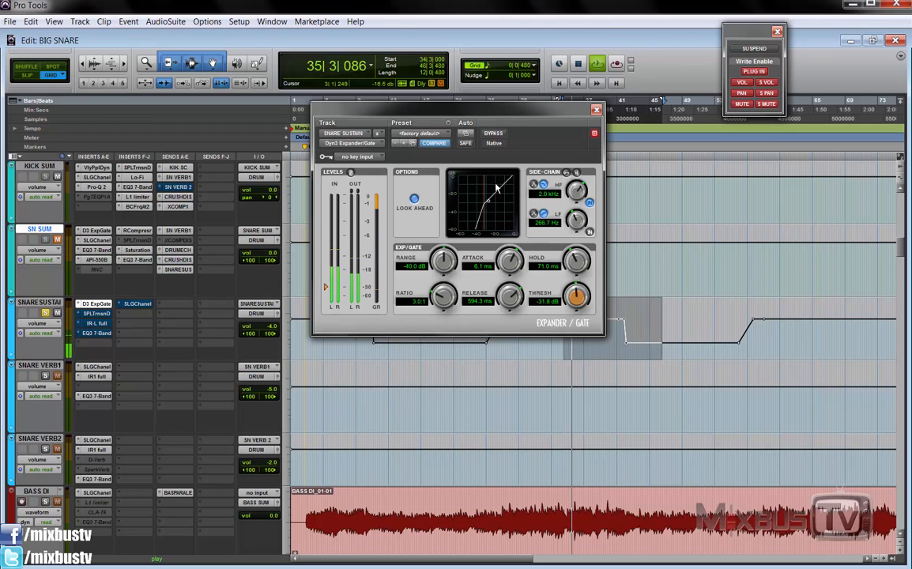
left_click_drag(505, 106, 360, 83)
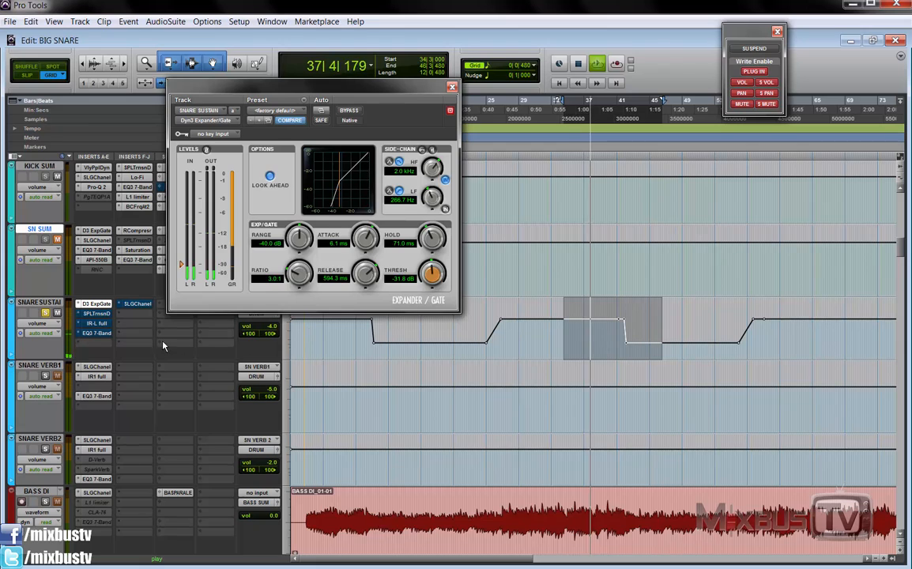
key("space")
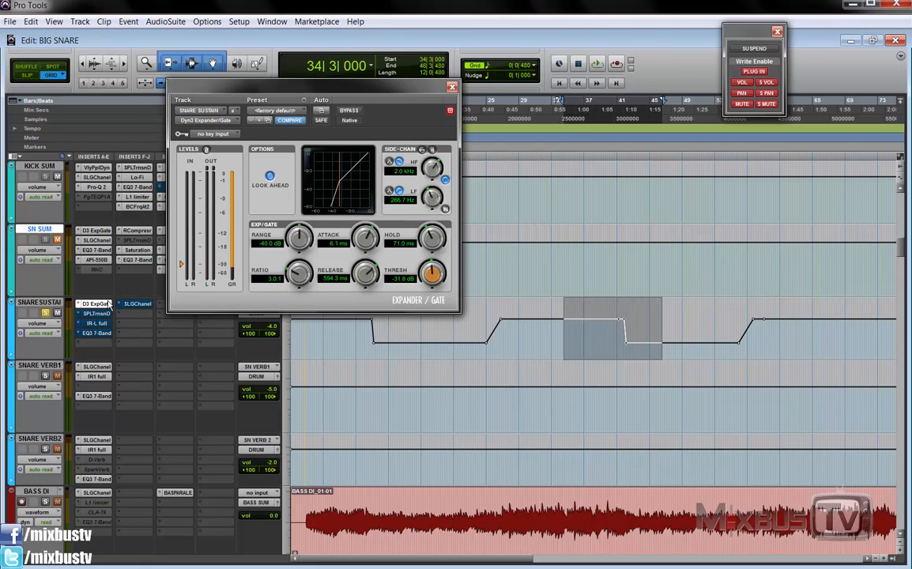
left_click(452, 87)
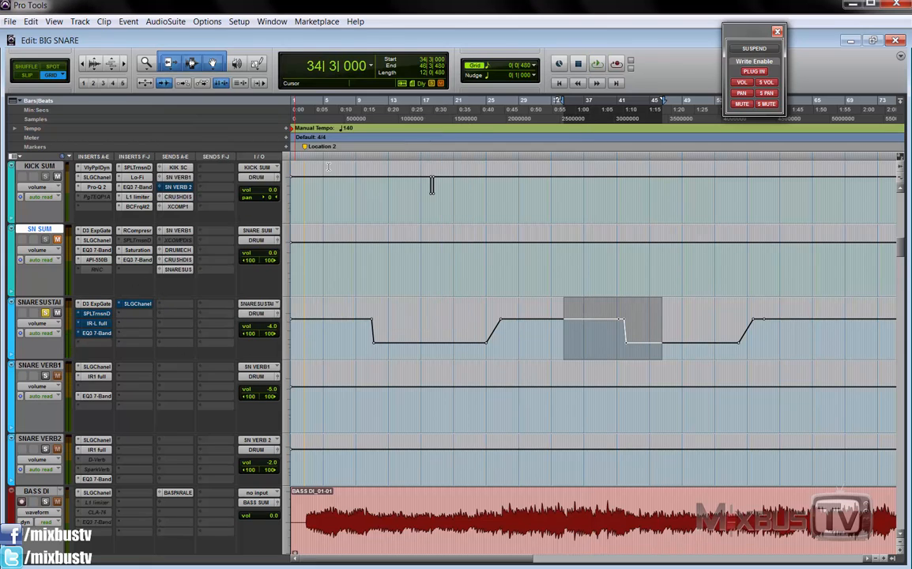
Activate the SNARESUSTAI track's SPL Transient Designer and play it with the selection extended back to bar 29.
left_click(97, 313)
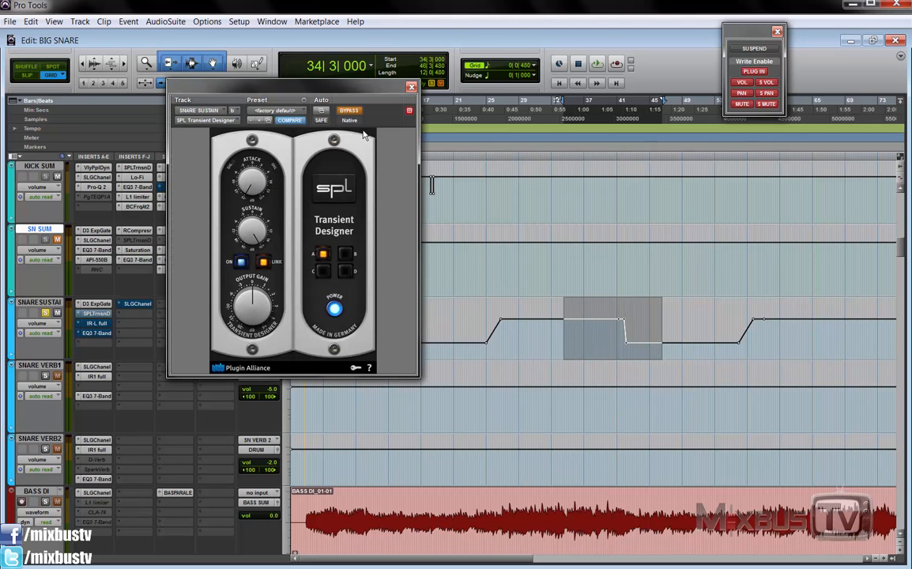
left_click_drag(364, 91, 417, 126)
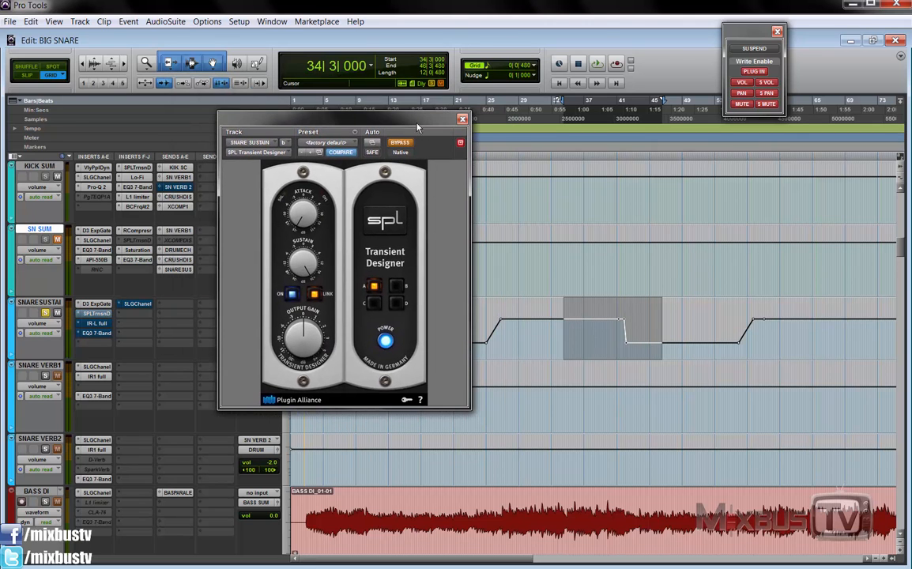
left_click(521, 324, "shift")
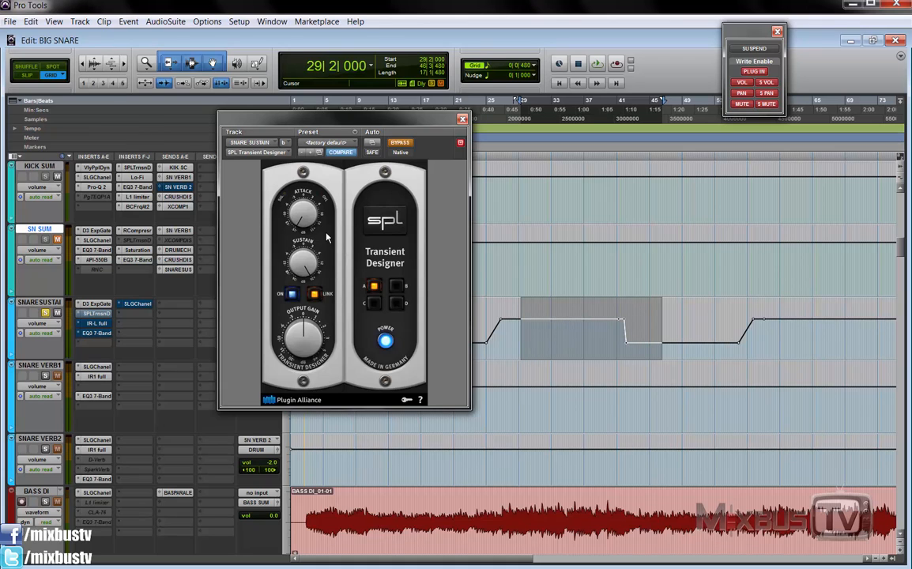
left_click(400, 142)
key("space")
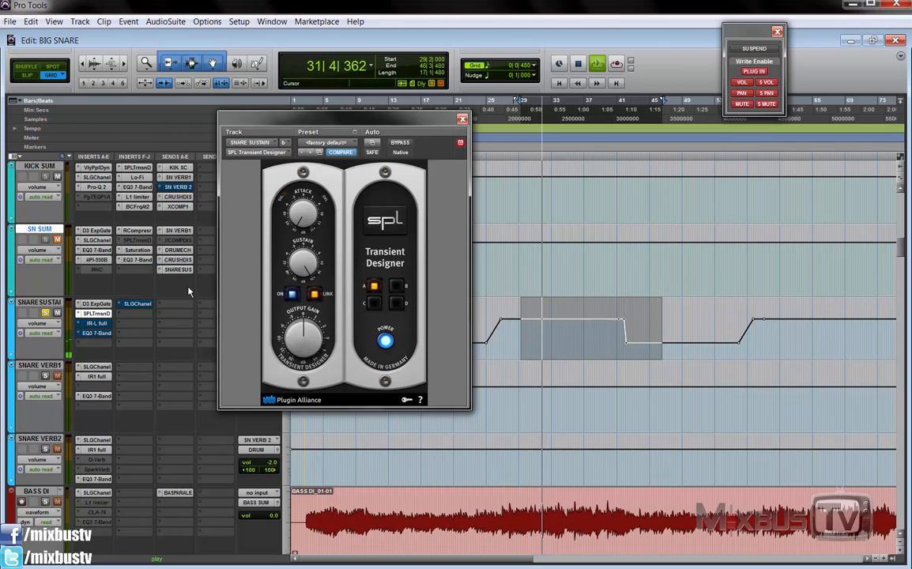
key("space")
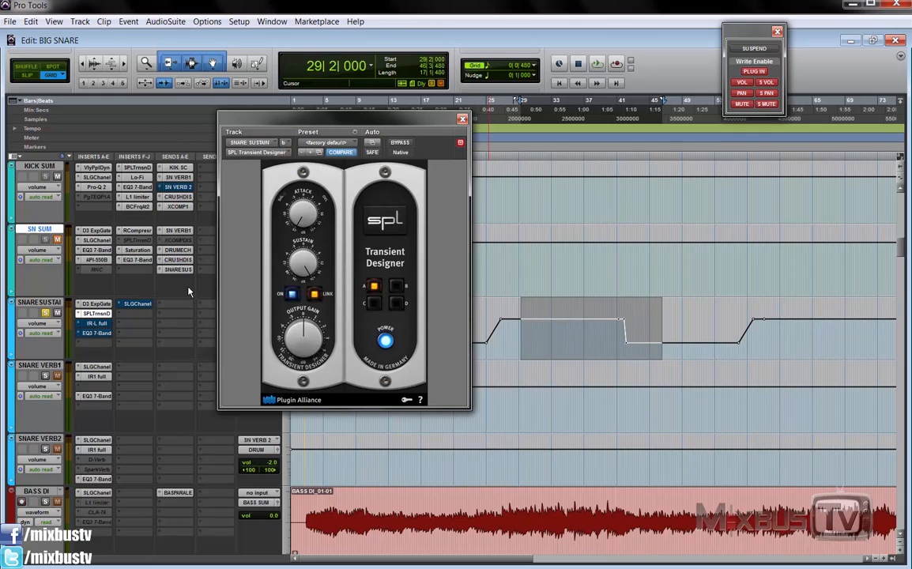
Review the source drum tracks and replay the SNARESUSTAI track from bar 29 with the Transient Designer active.
scroll(188, 292, "up", 15)
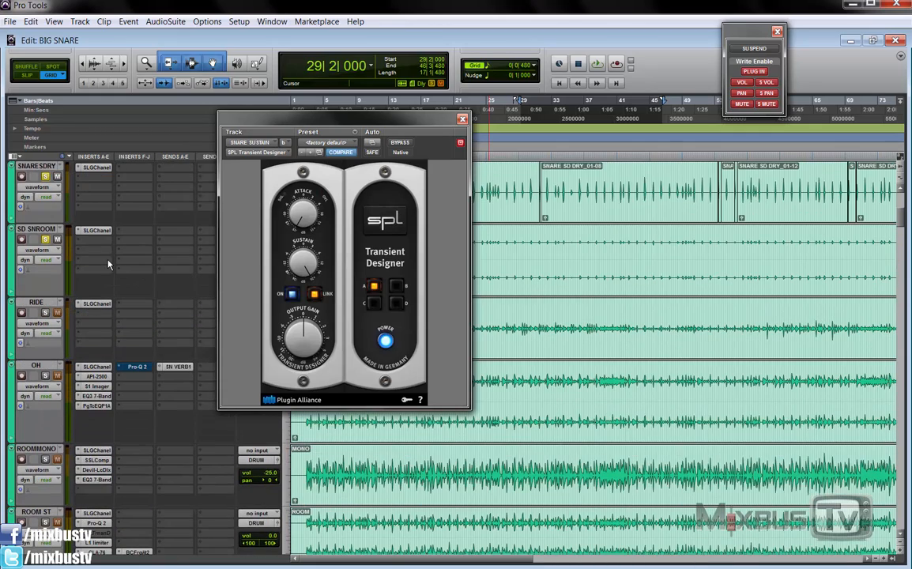
scroll(148, 301, "down", 10)
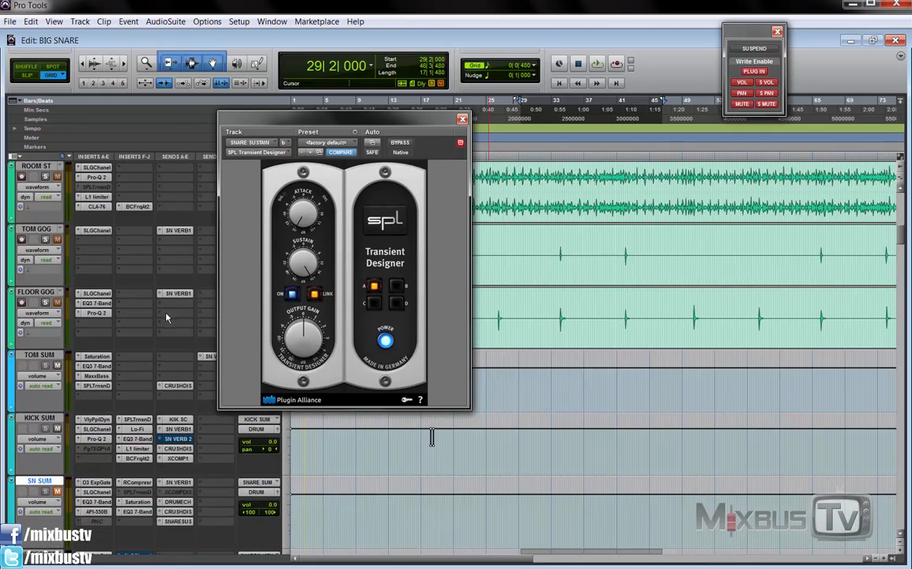
scroll(169, 332, "down", 5)
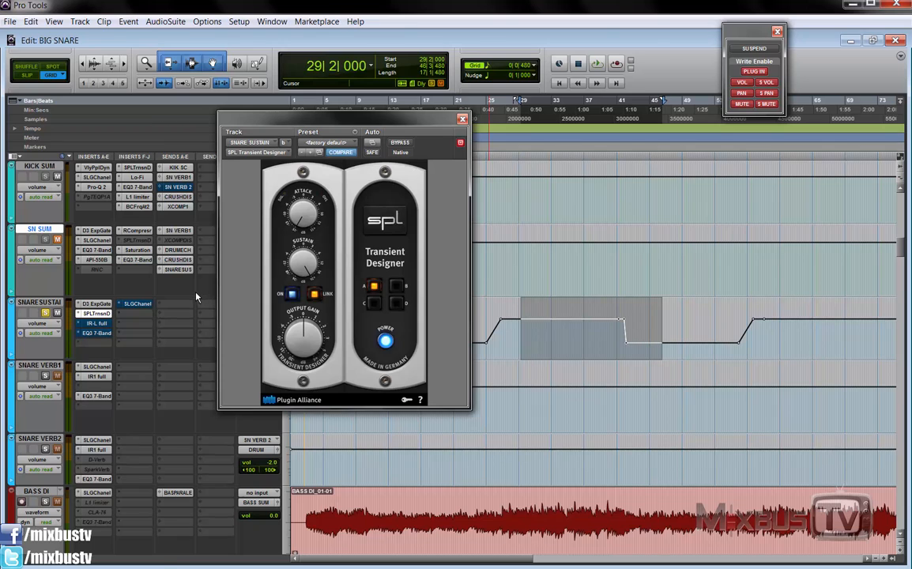
key("space")
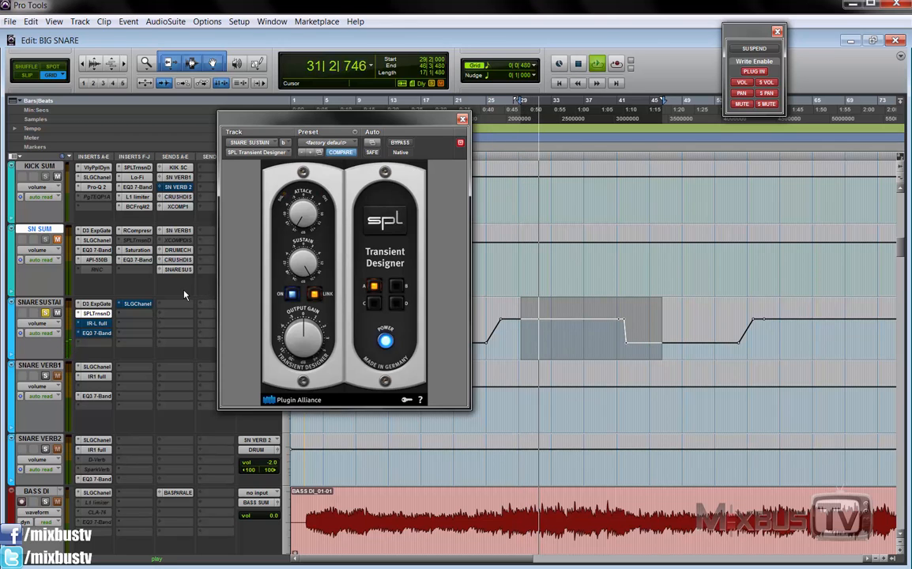
key("space")
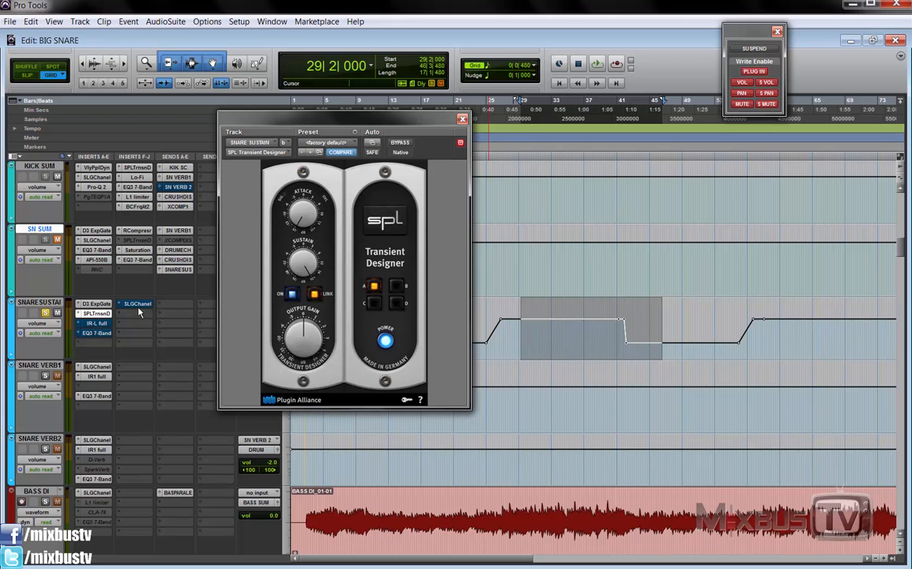
Open the SNARESUSTAI track's IR-L reverb and take it out of bypass while playing from bar 29.
left_click(103, 329)
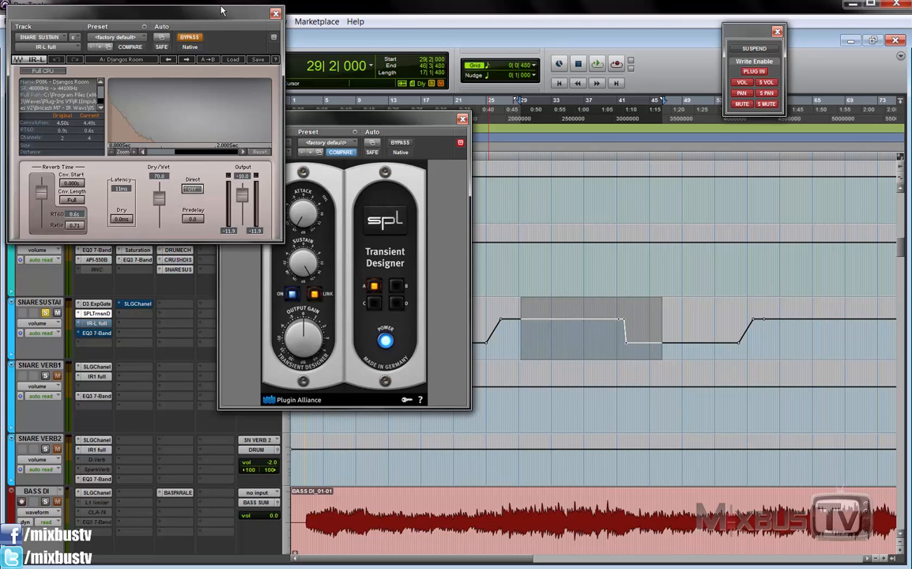
left_click_drag(221, 29, 688, 157)
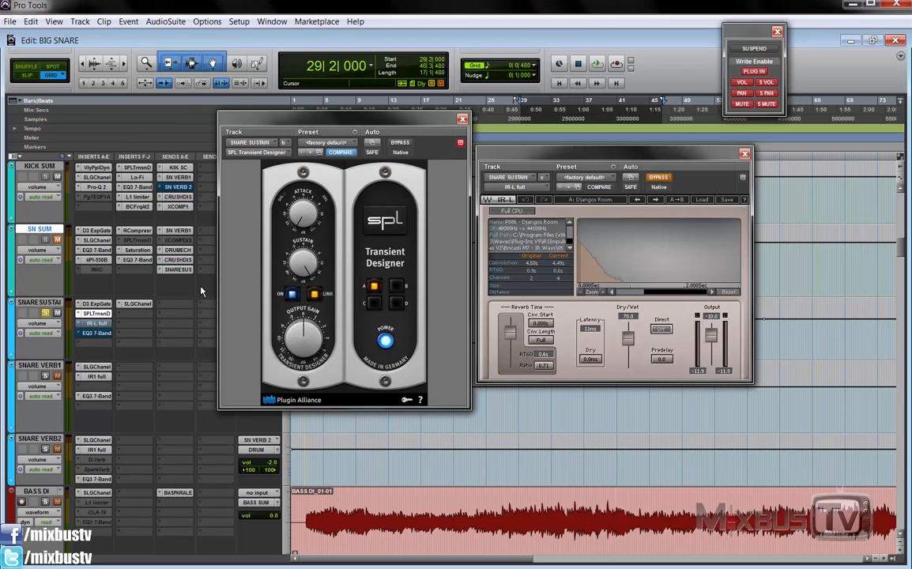
key("space")
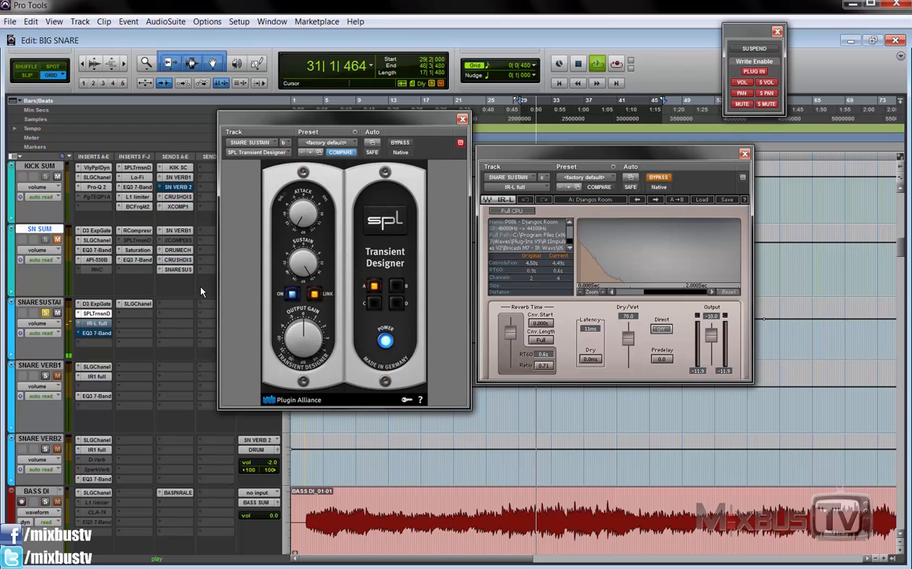
left_click(659, 178)
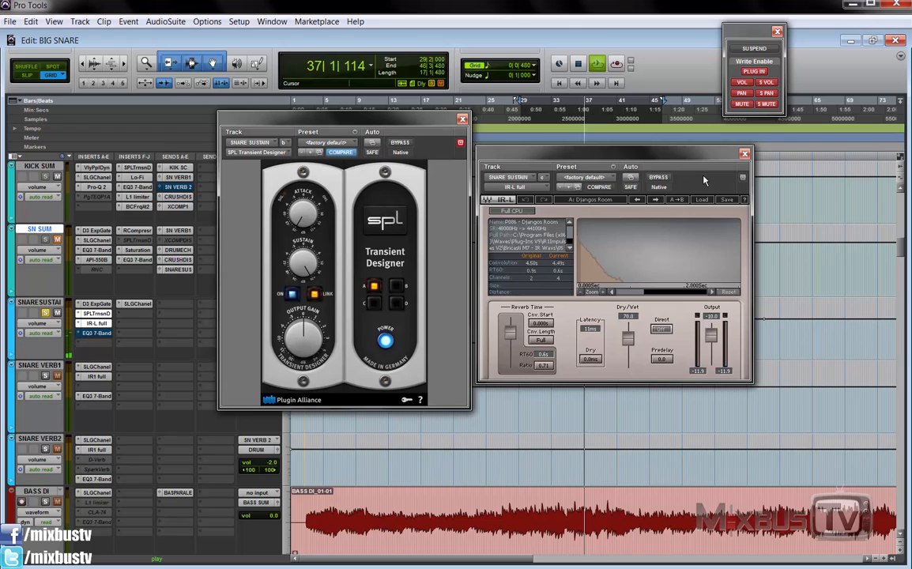
key("space")
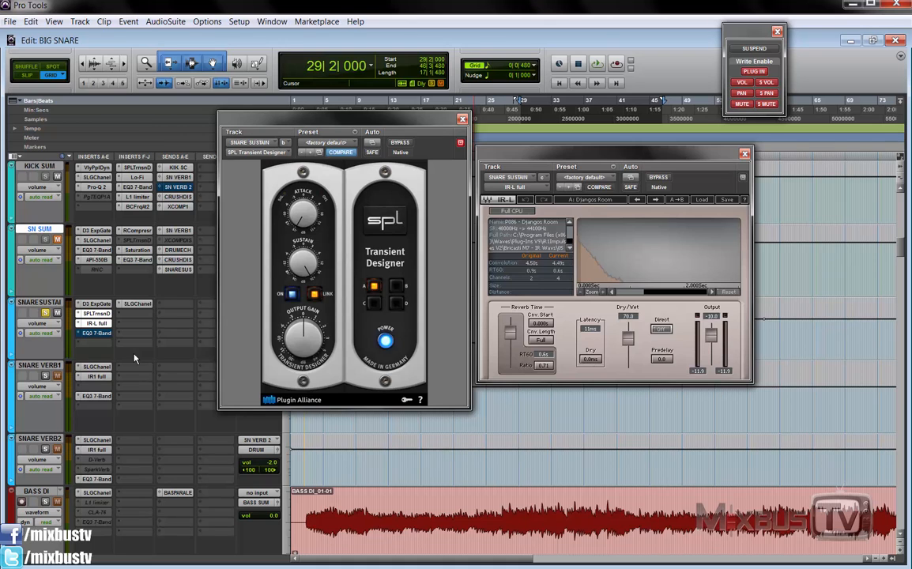
Activate the SNARESUSTAI track's EQ3 7-Band insert, check its high-mid cut and close it.
left_click(97, 333)
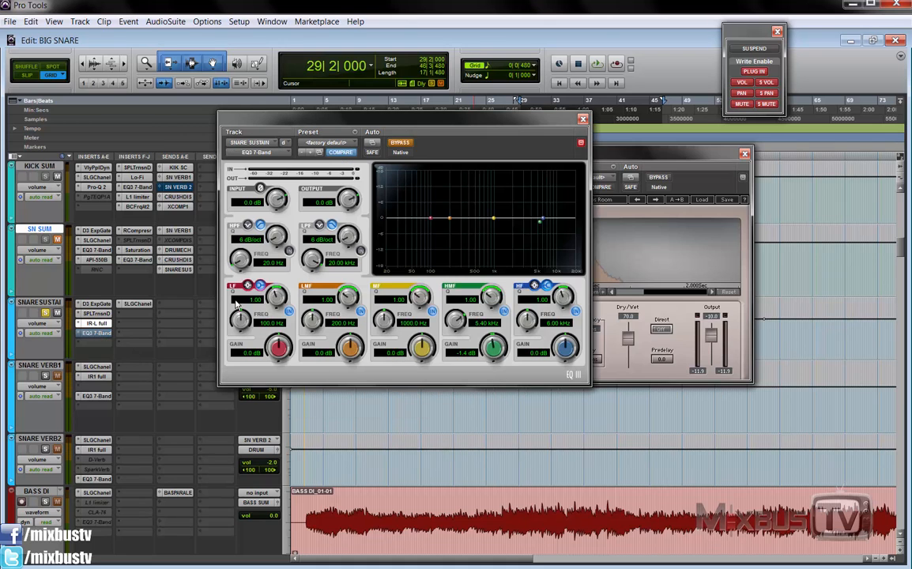
left_click(405, 145)
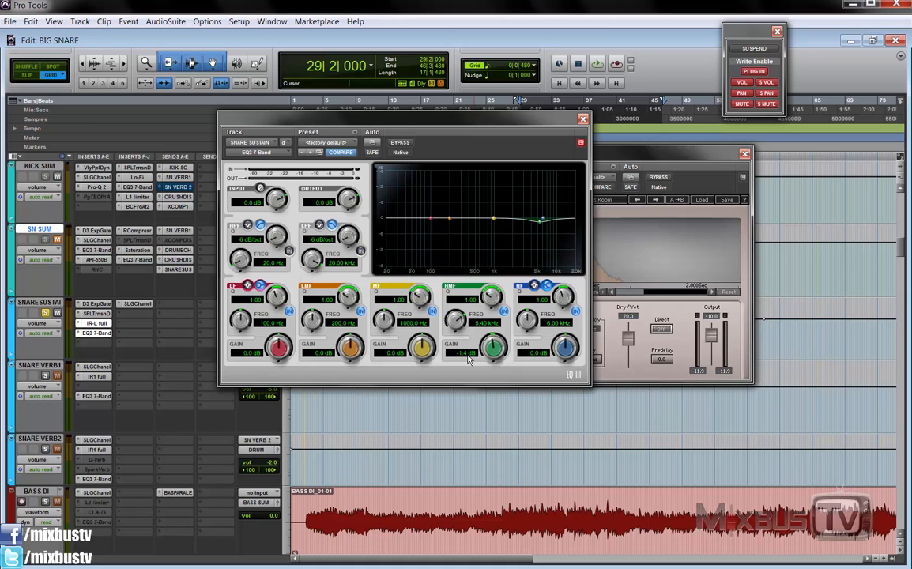
left_click(582, 120)
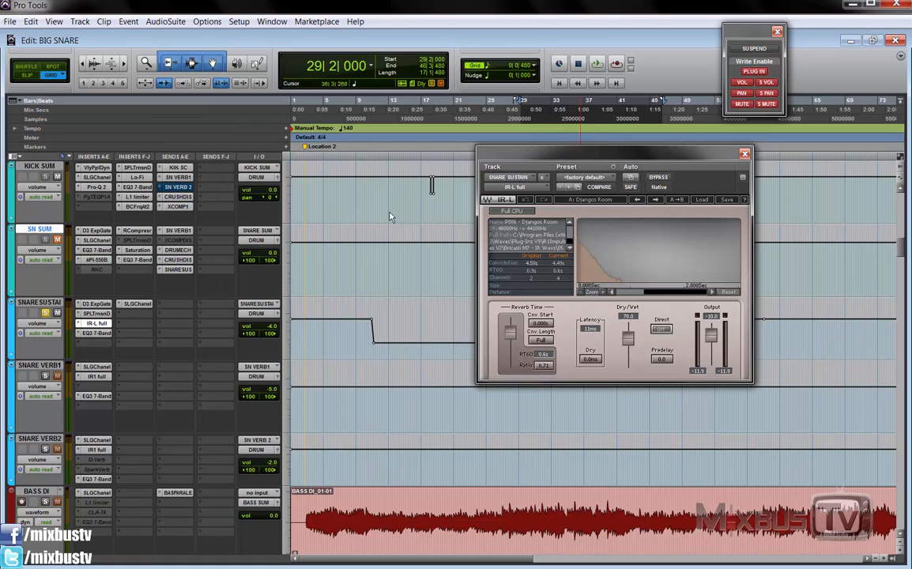
Reopen the Transient Designer beside the IR-L reverb and play the unmuted SN SUM with the SNARESUSTAI track from bar 29.
left_click(108, 315)
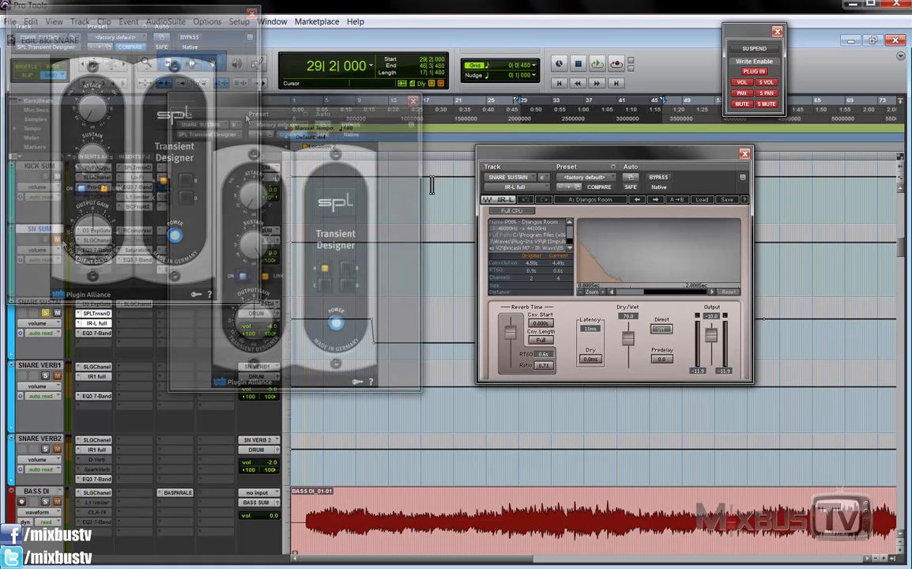
key("space")
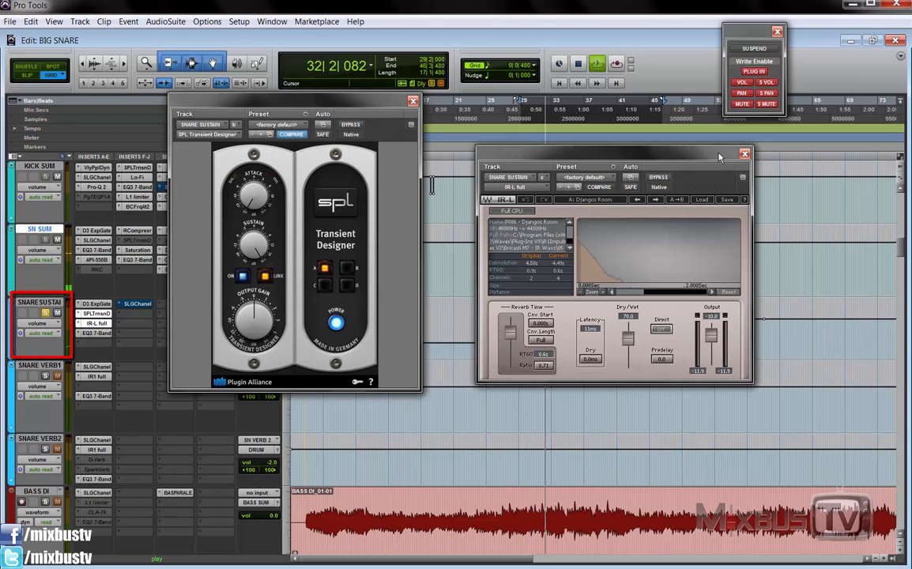
left_click_drag(724, 164, 819, 227)
left_click_drag(748, 215, 594, 53)
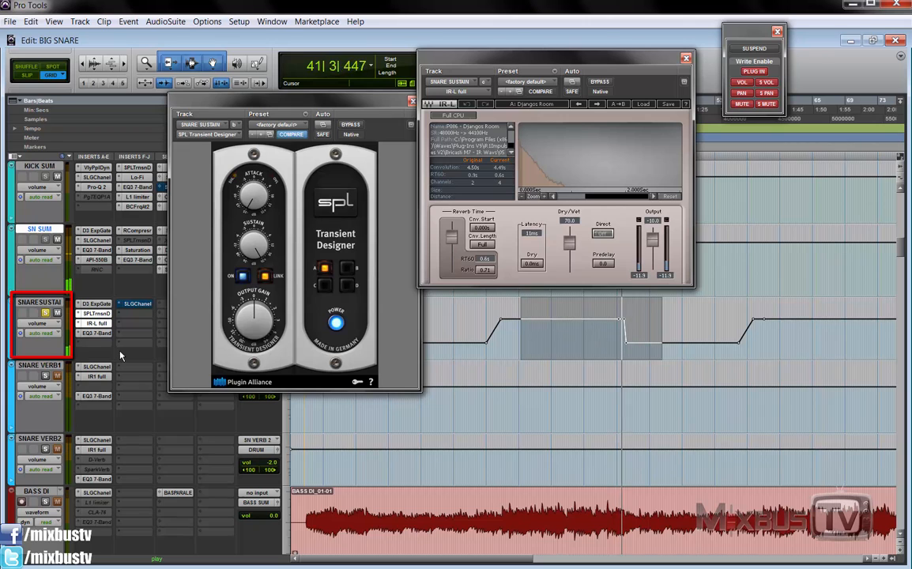
key("space")
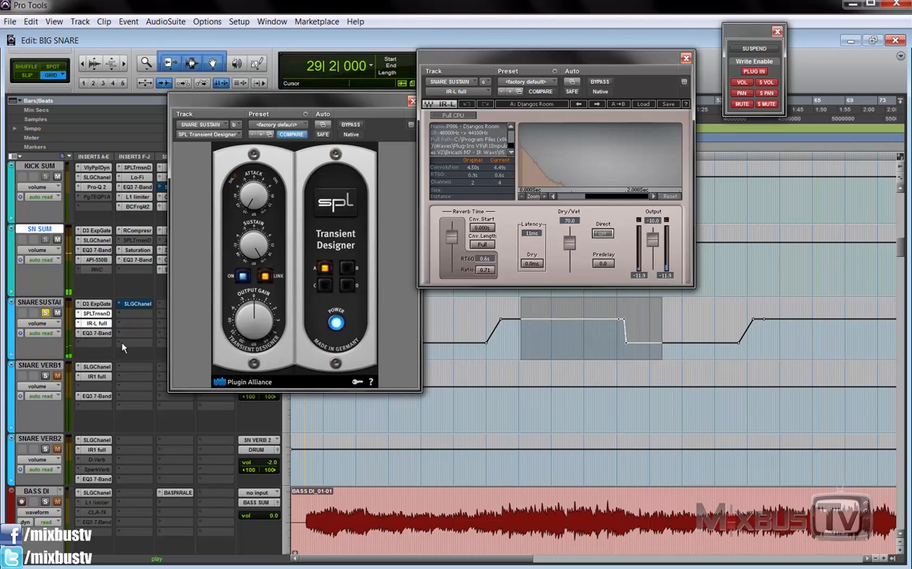
Solo the KICK SUM and SN SUM tracks along with the SNARESUSTAI track and play them from bar 29.
scroll(43, 254, "up", 5)
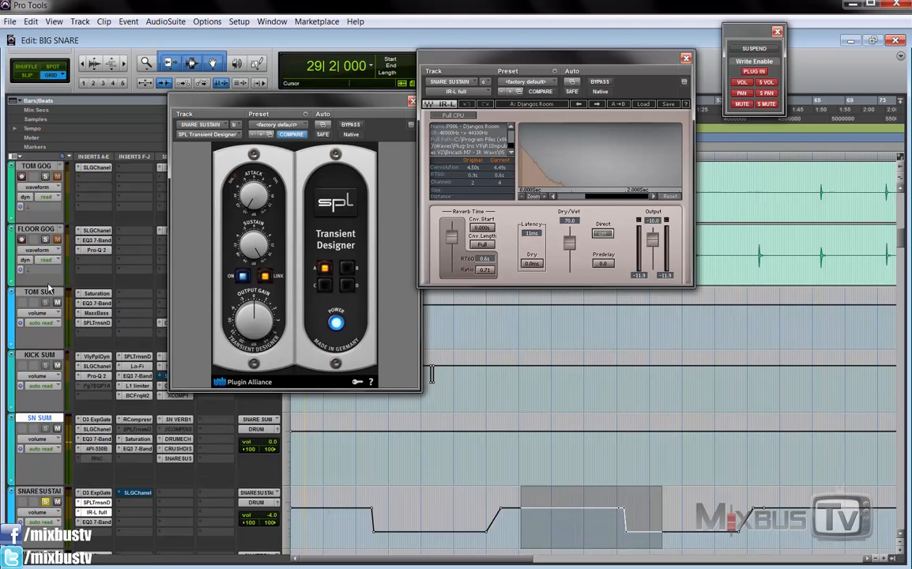
scroll(87, 285, "down", 2)
scroll(90, 290, "down", 2)
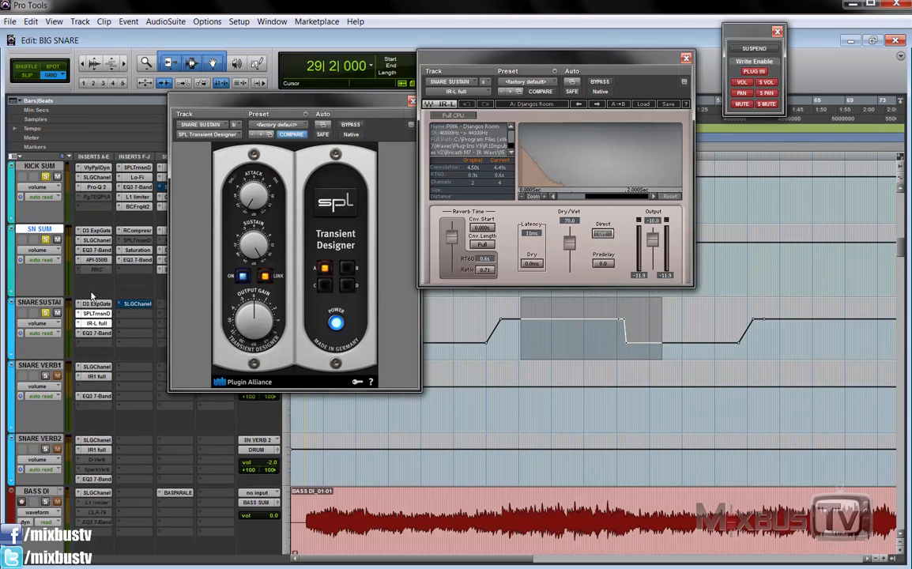
key("space")
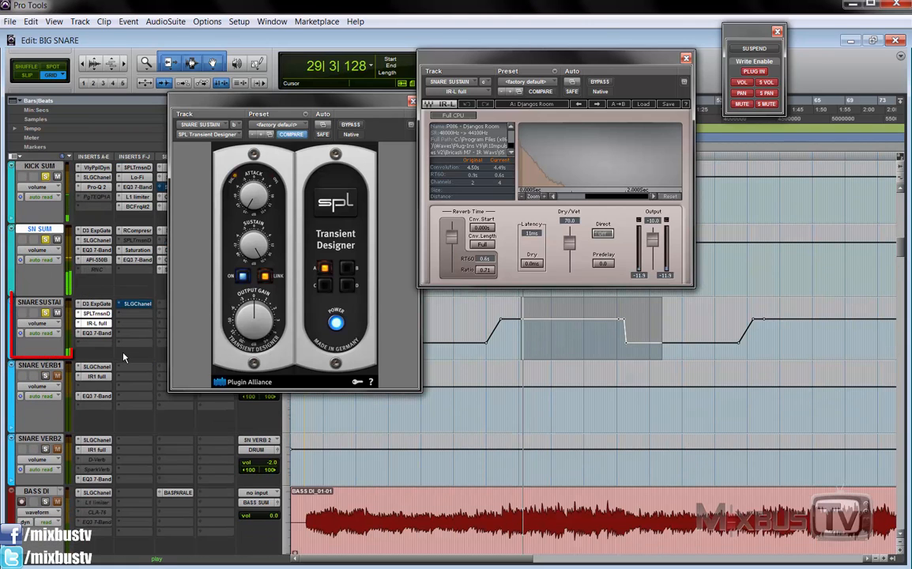